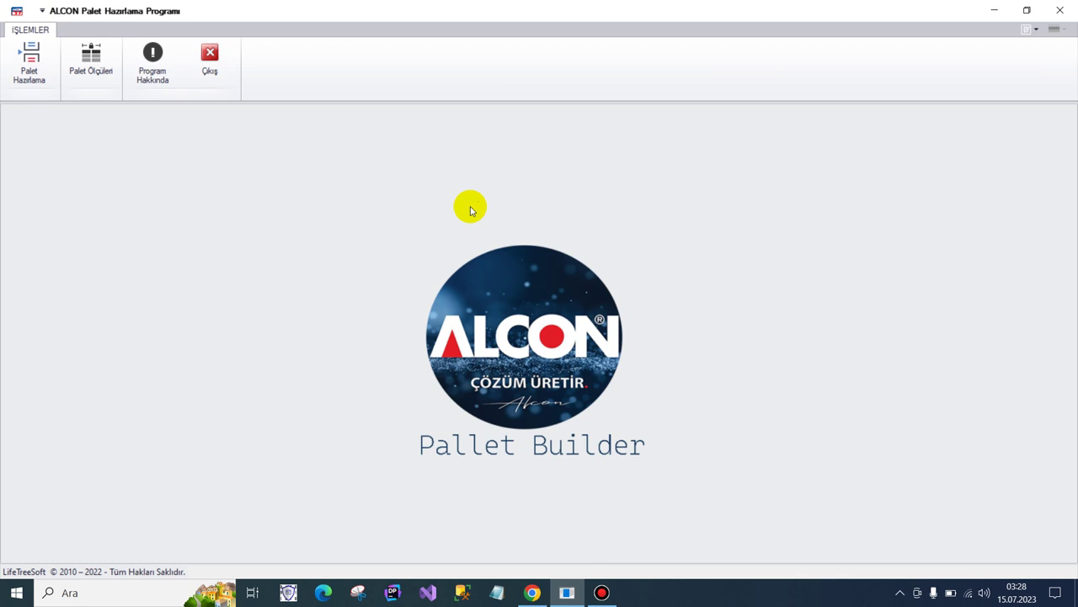
Open pallet preparation (Palet Hazırlama) and create a blank stock list file with Boş Stok Dosyası Oluştur.
click(32, 61)
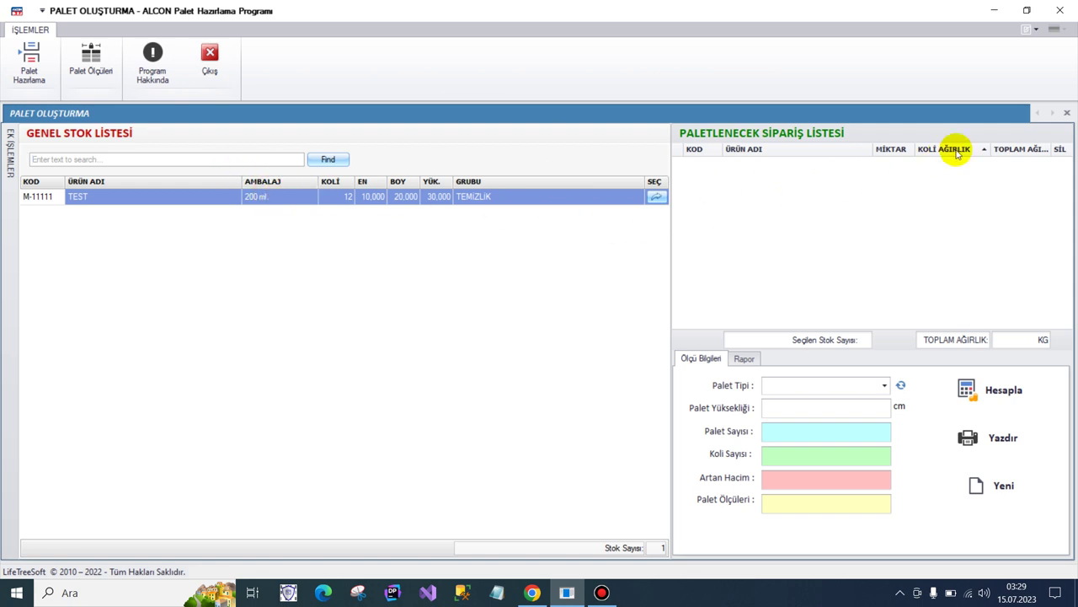
click(1067, 113)
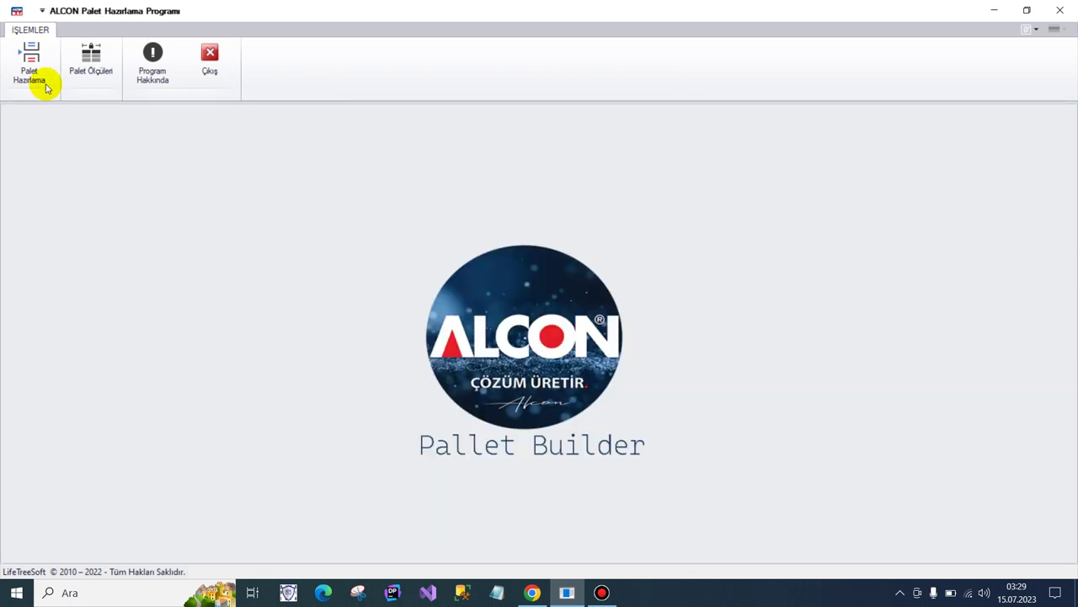
click(29, 57)
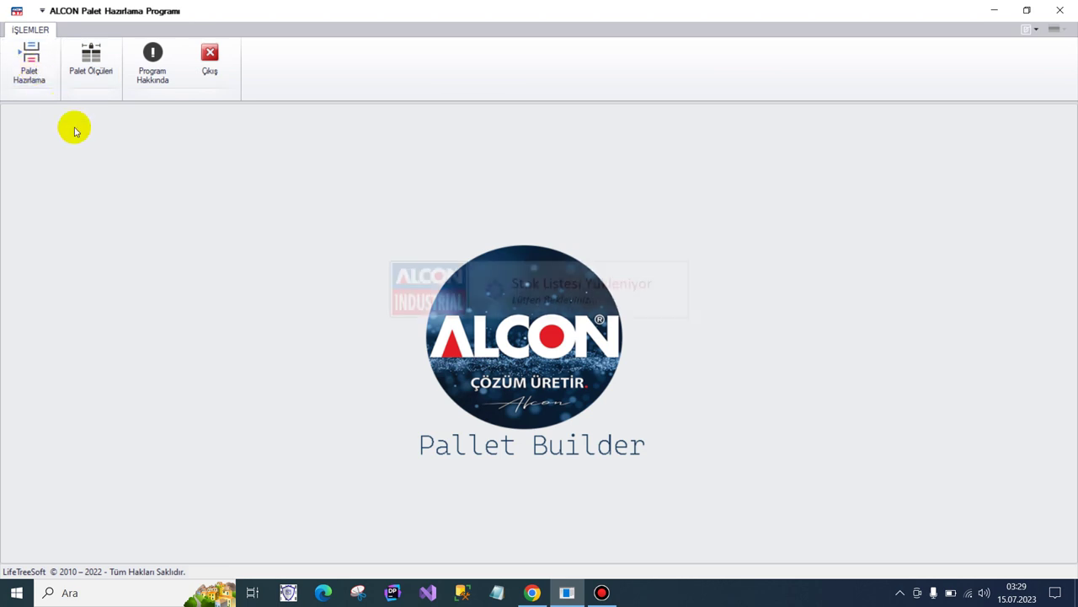
mouse_move(11, 151)
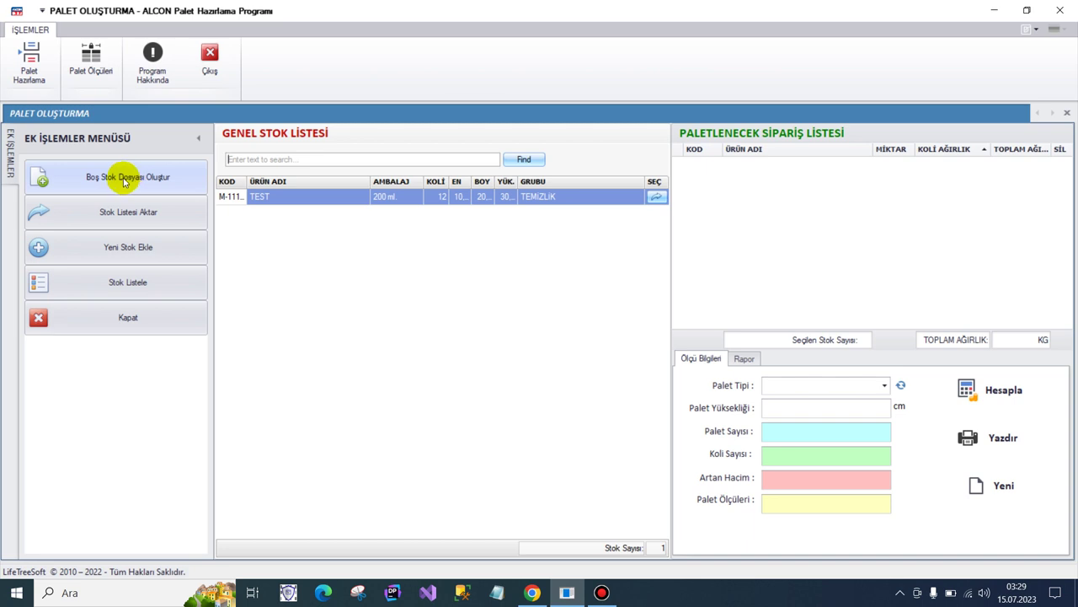
click(125, 181)
click(509, 324)
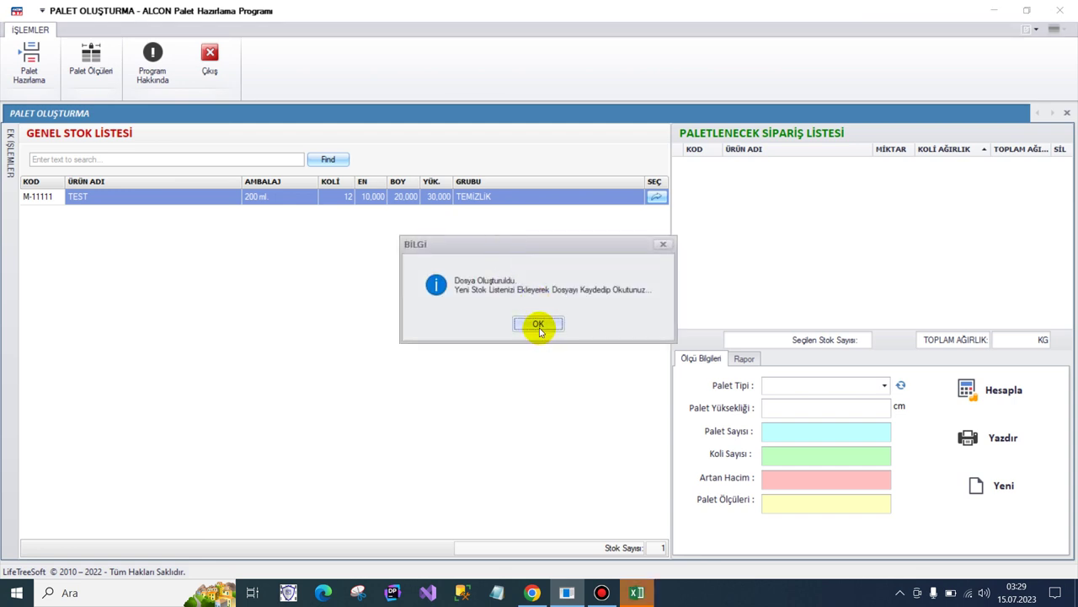
click(539, 325)
Switch to Excel, widen all columns of the new Stok Listesi workbook to read the headings, and close it without saving.
click(637, 592)
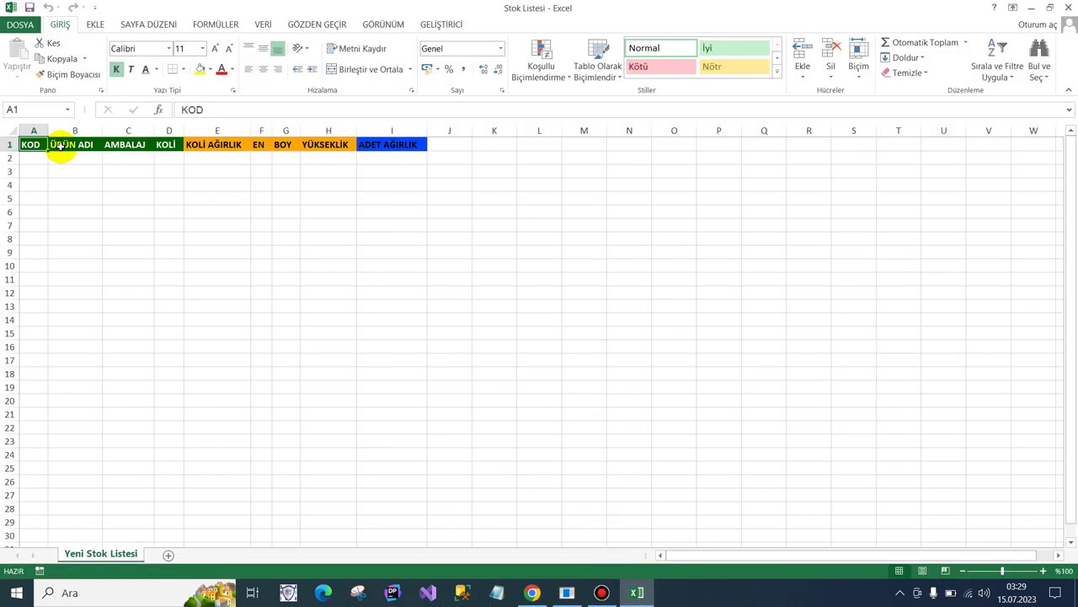
click(18, 129)
drag(48, 131, 83, 133)
click(118, 162)
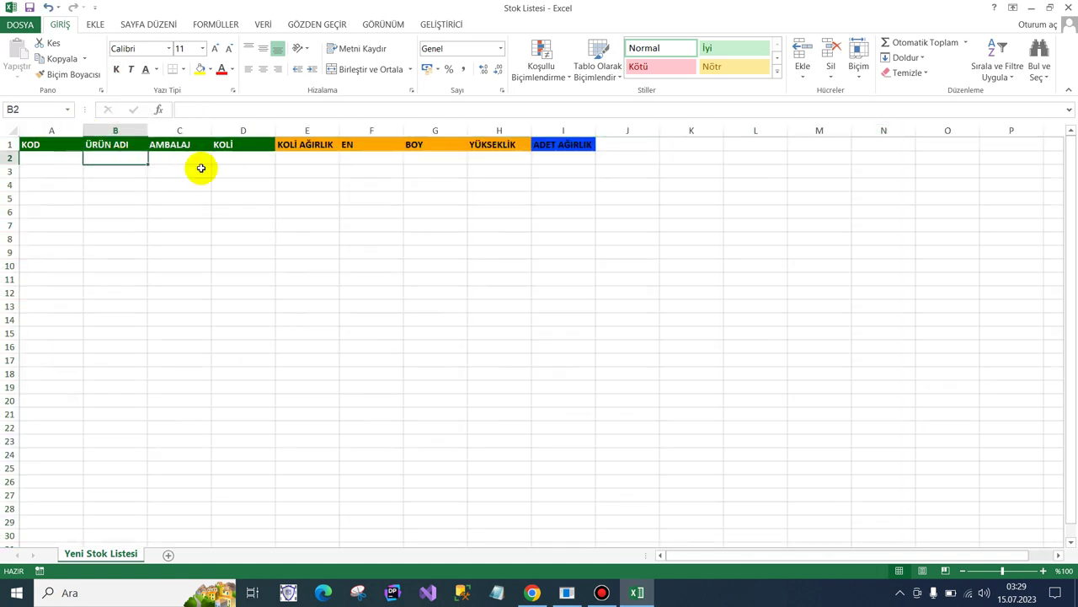
click(1068, 9)
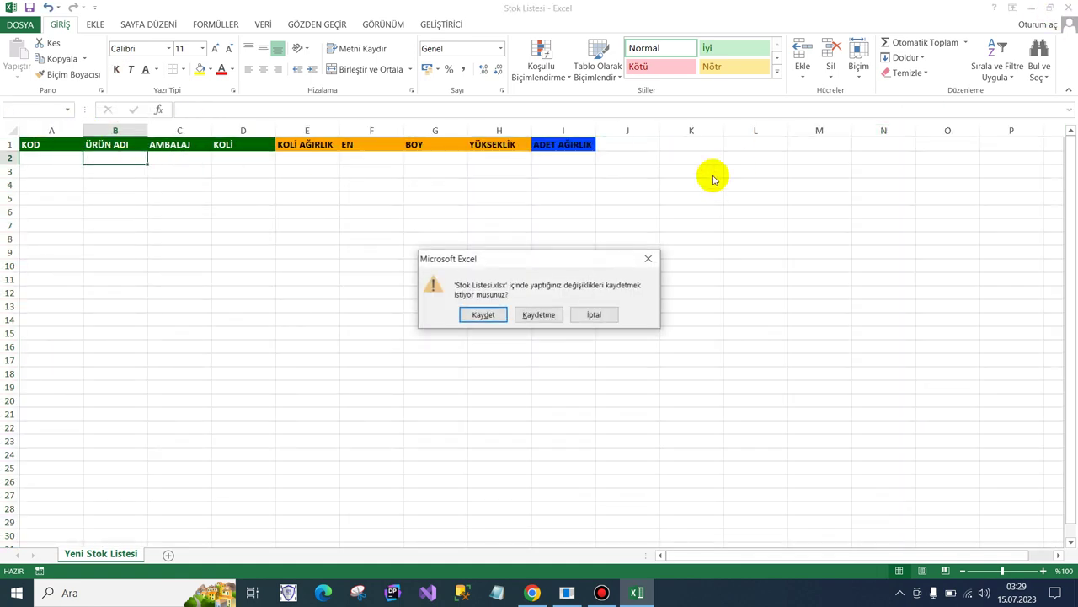
click(536, 314)
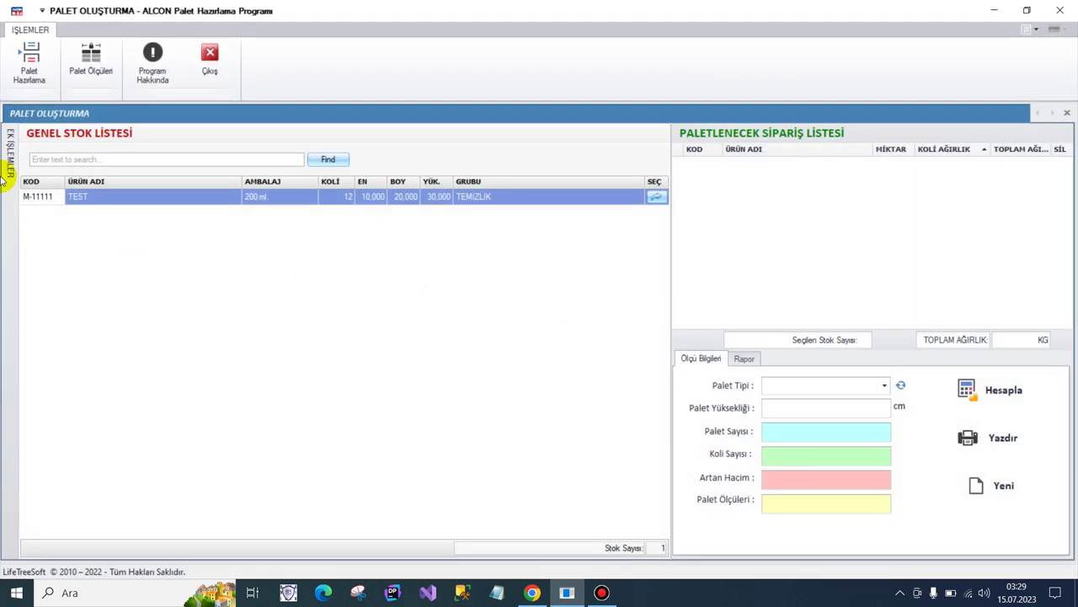
Import the stock list from the Excel file "ÜRÜNÜ KG OLCULERI - Kopya" on the desktop.
mouse_move(10, 169)
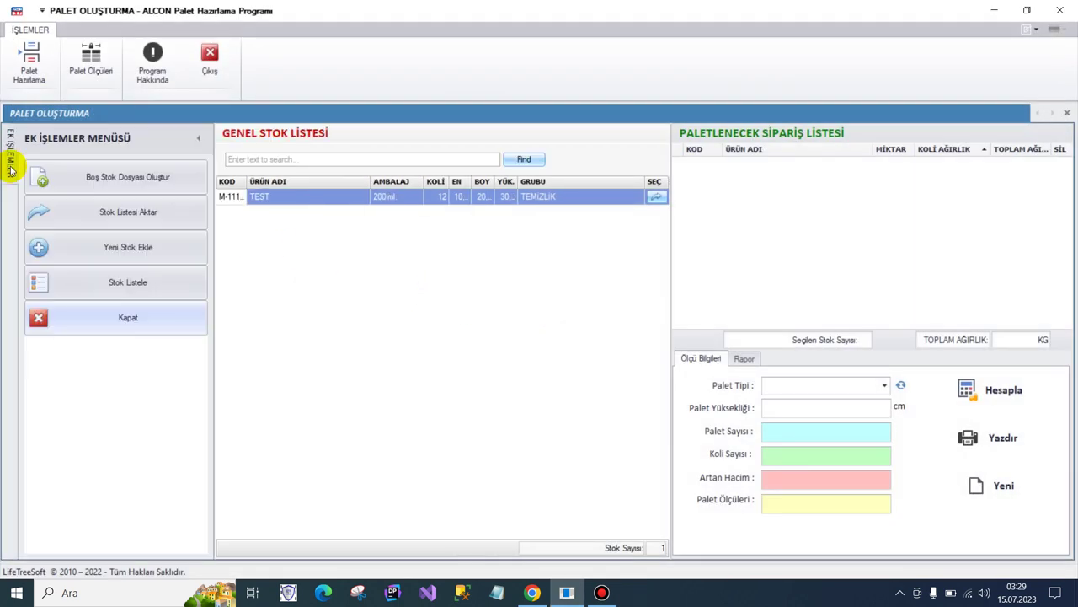
click(126, 215)
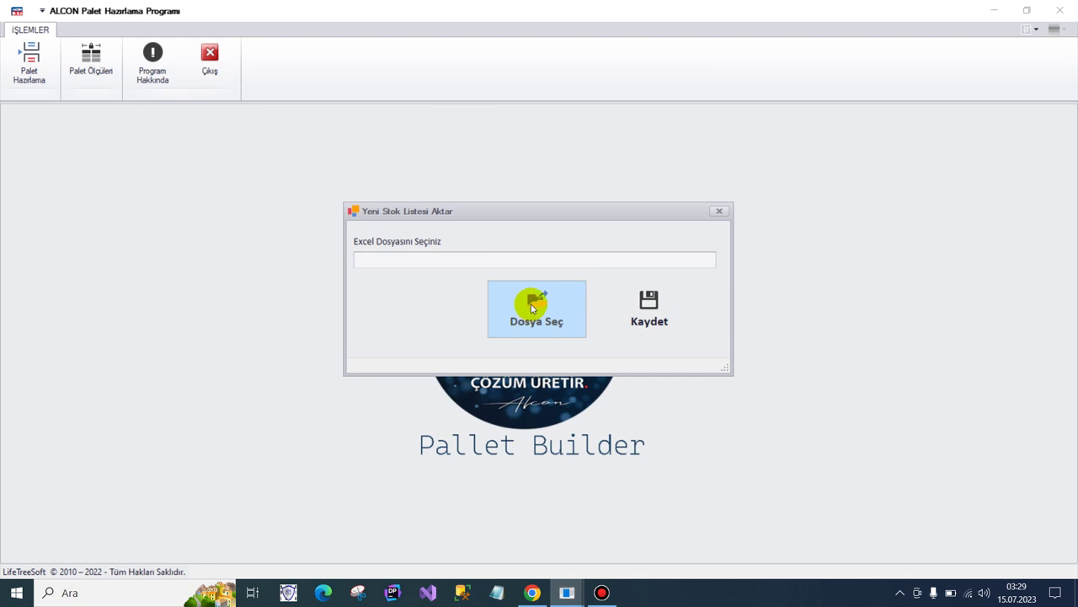
click(533, 309)
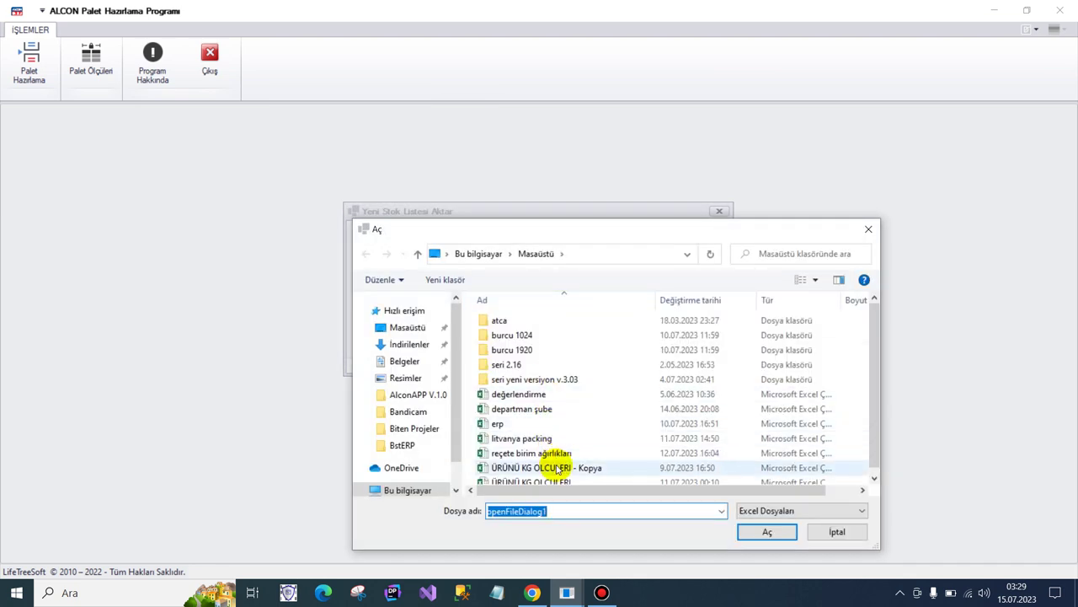
click(556, 468)
click(552, 481)
click(552, 461)
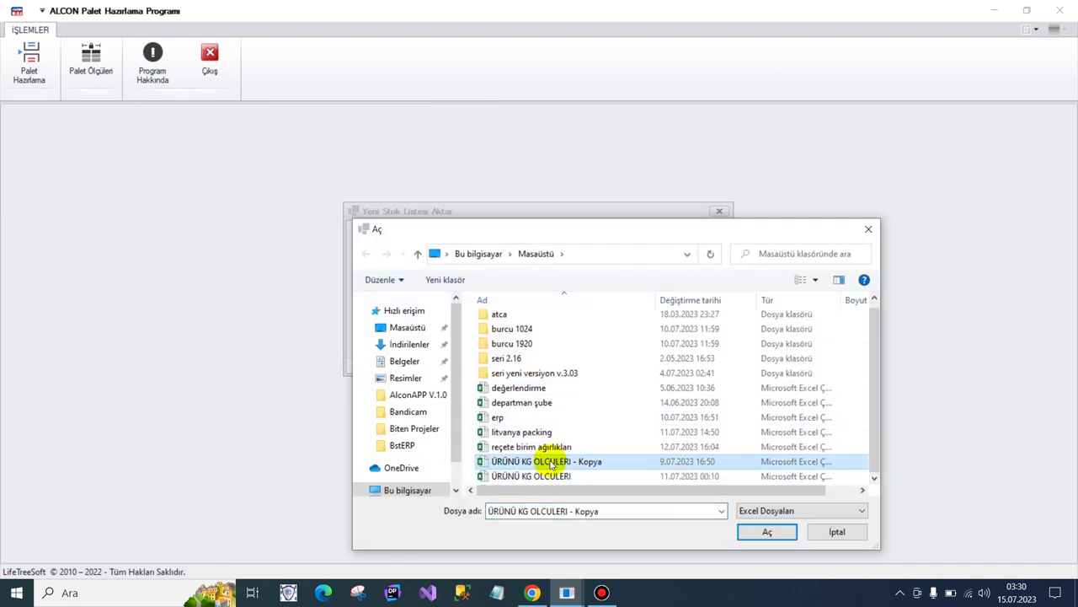
click(550, 475)
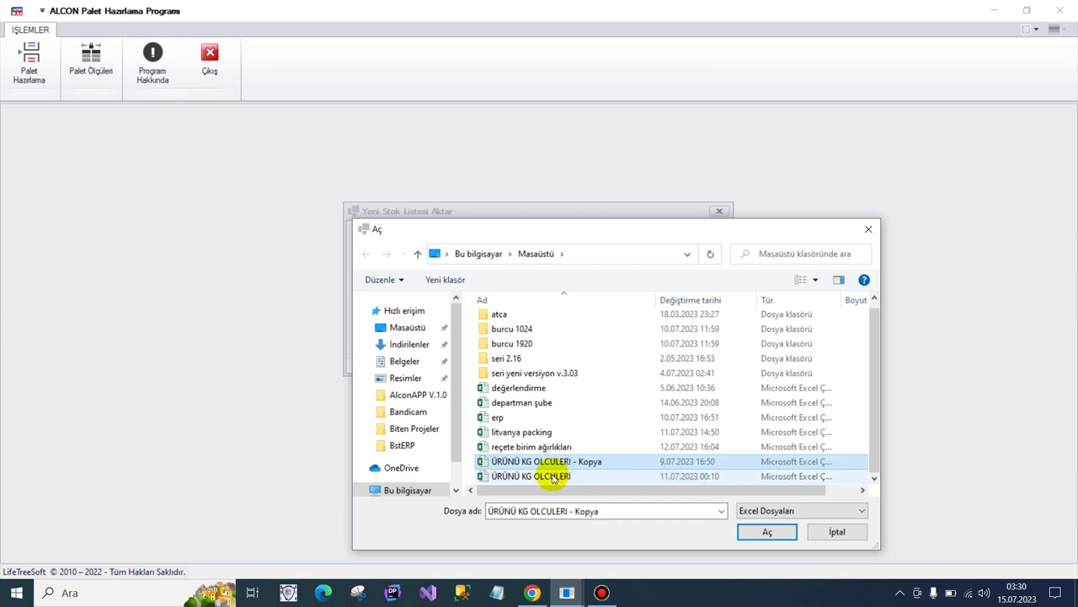
click(554, 464)
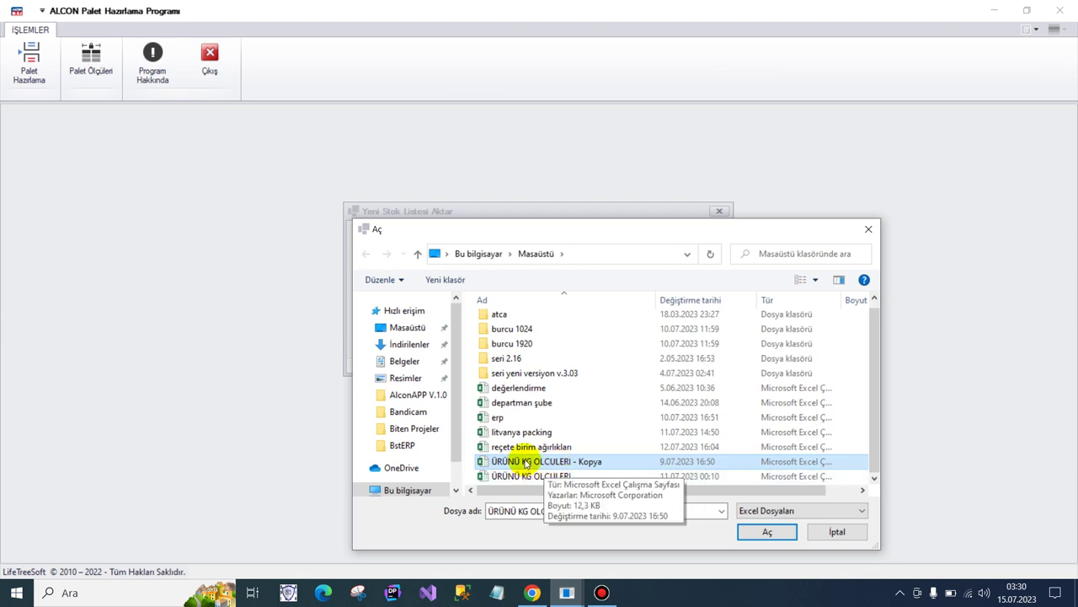
double_click(525, 463)
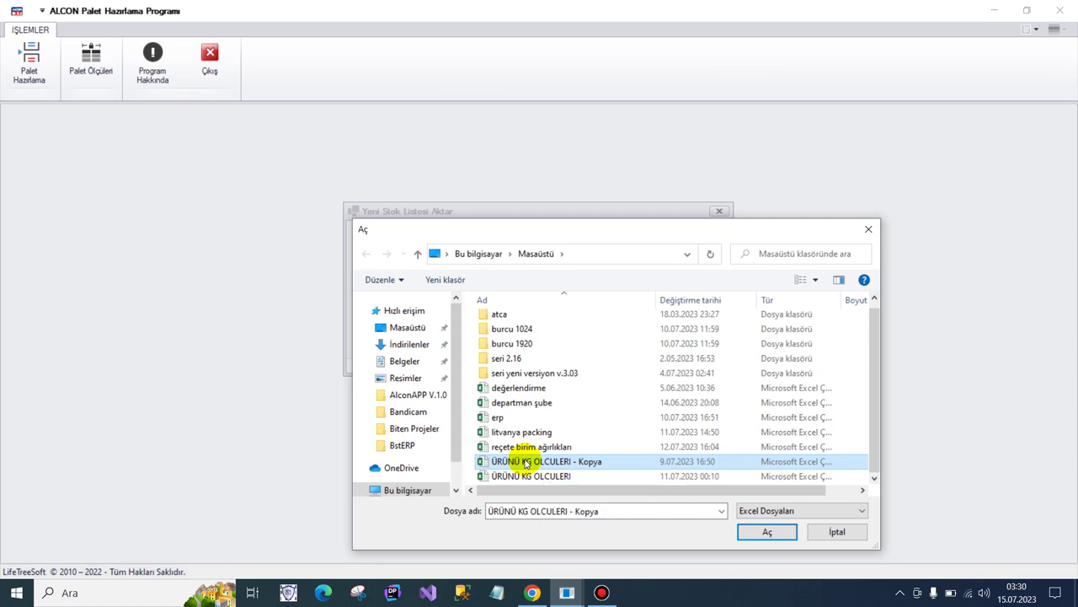
click(647, 308)
click(512, 326)
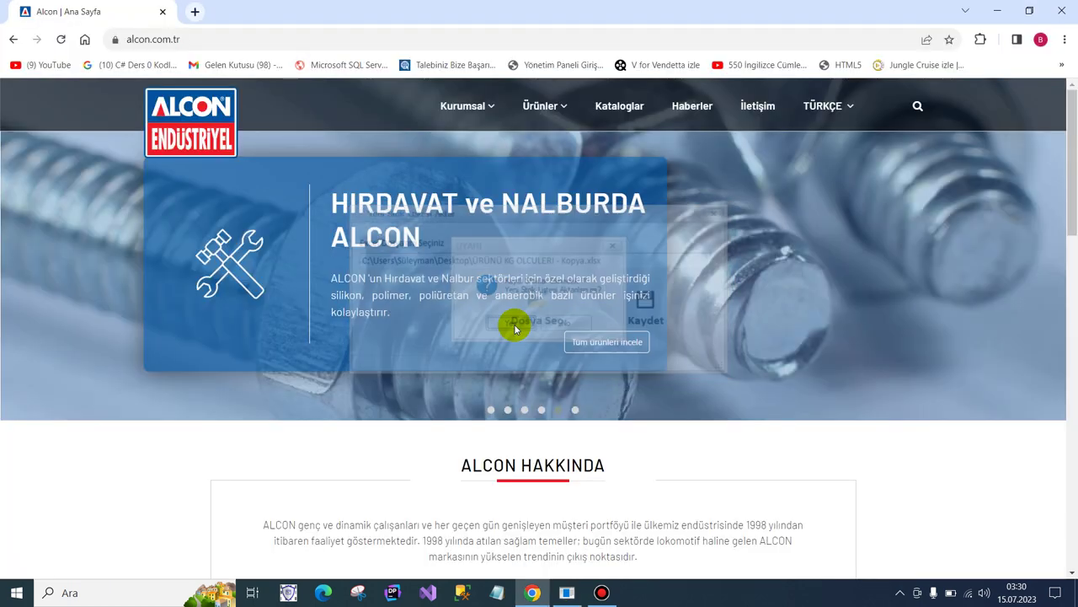
click(529, 323)
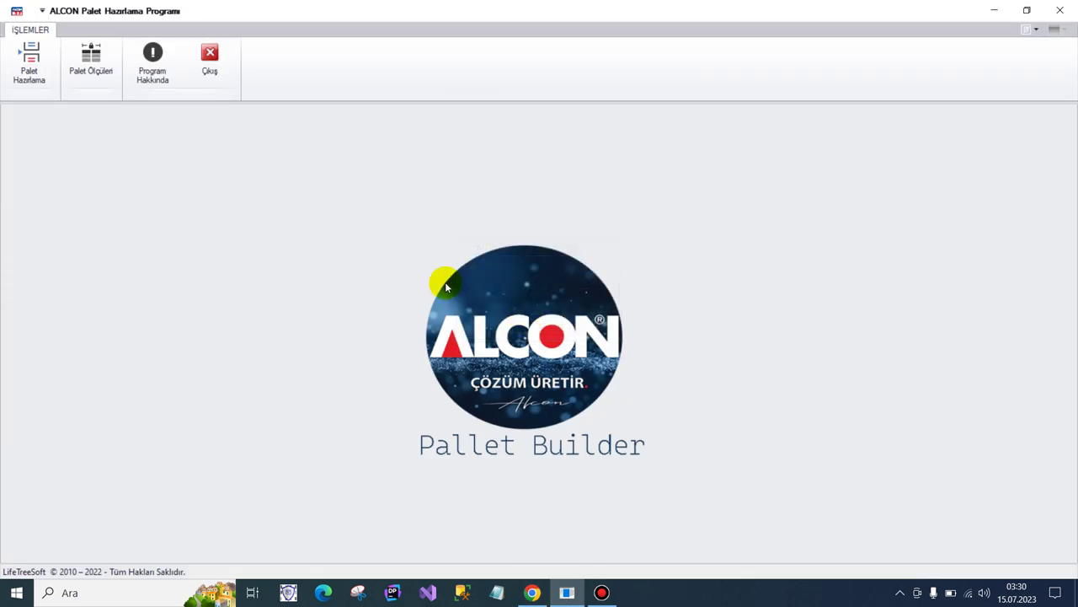
Reopen pallet preparation and import the stock list from the desktop Excel file "ÜRÜNÜ KG OLCULERI".
click(30, 69)
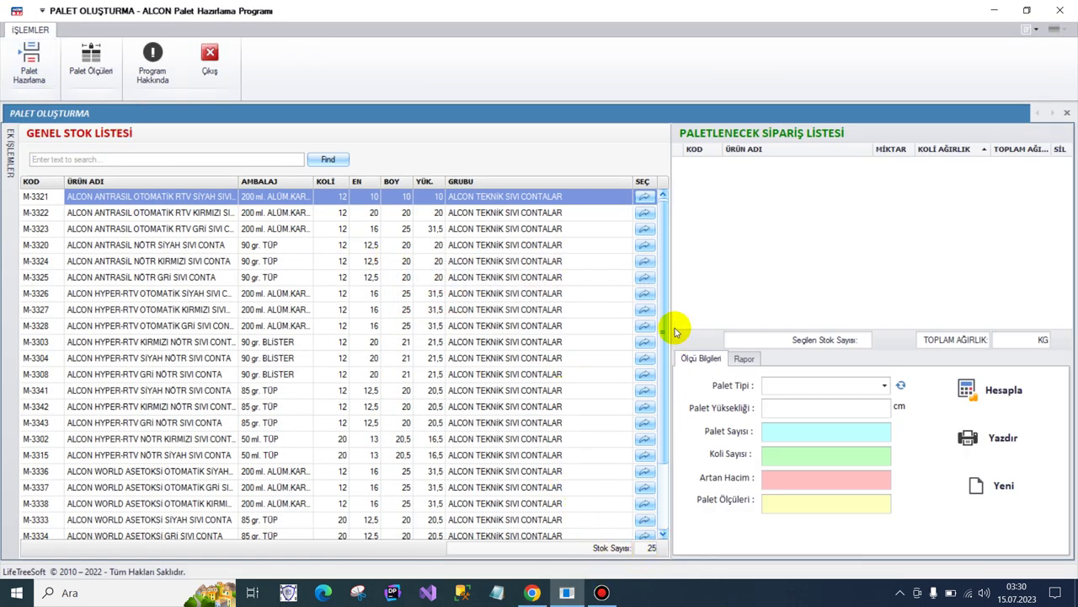
drag(666, 305, 660, 271)
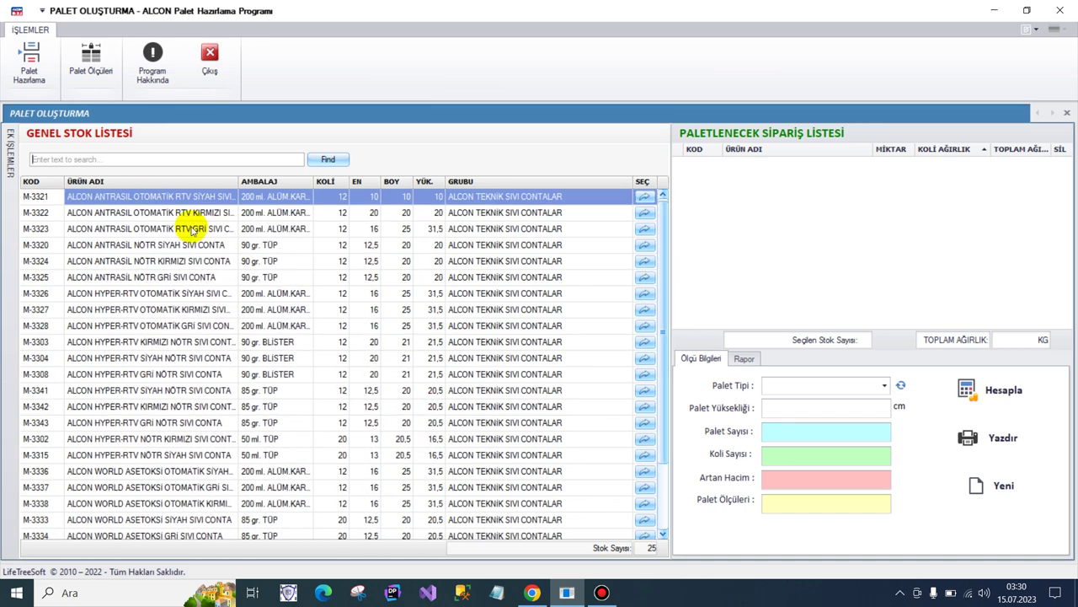
click(11, 154)
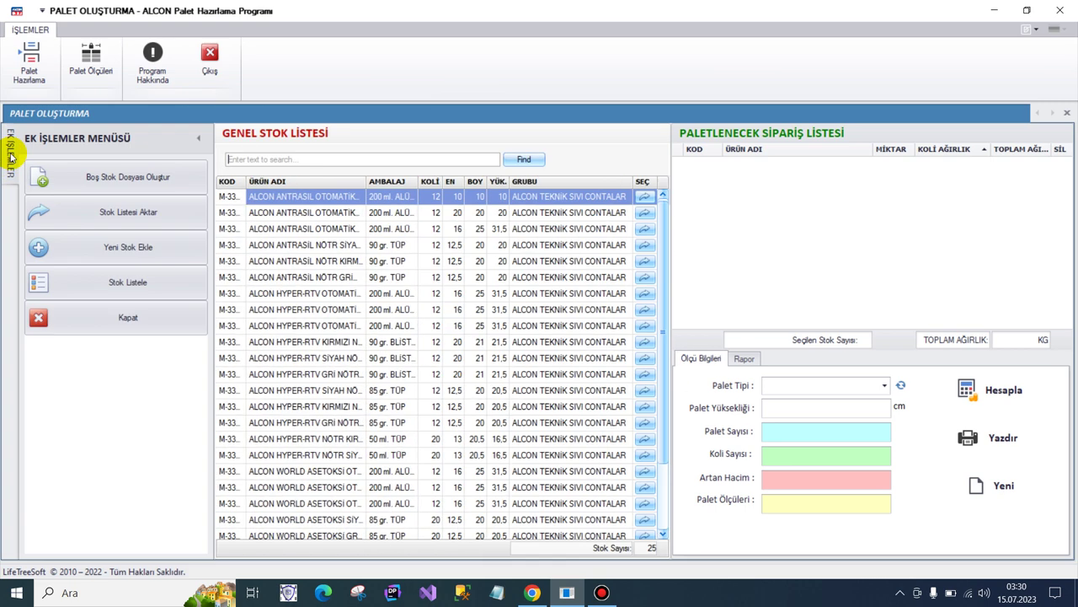
click(150, 212)
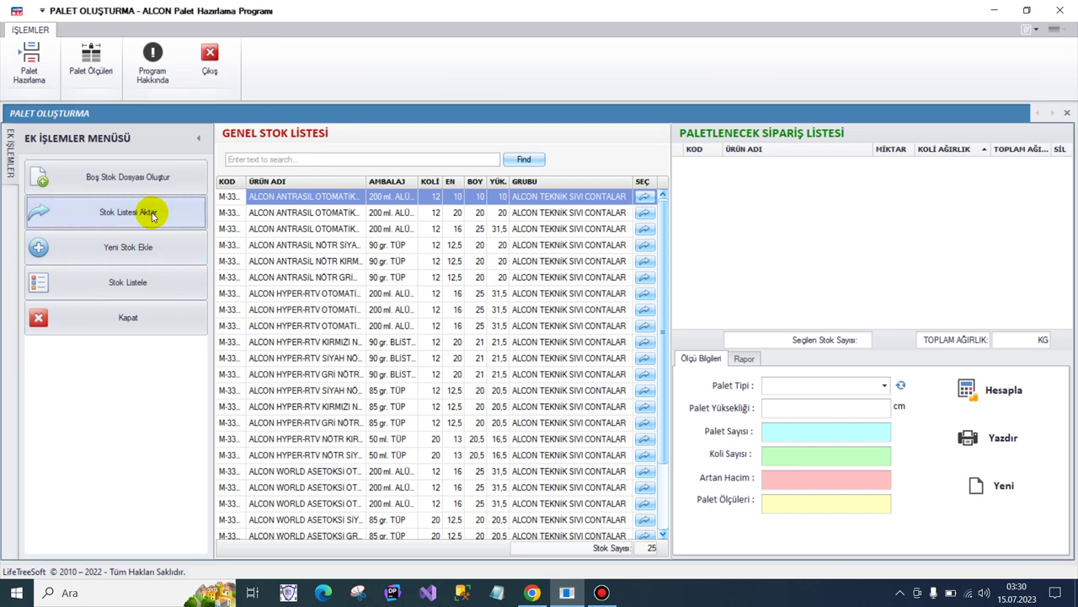
click(547, 297)
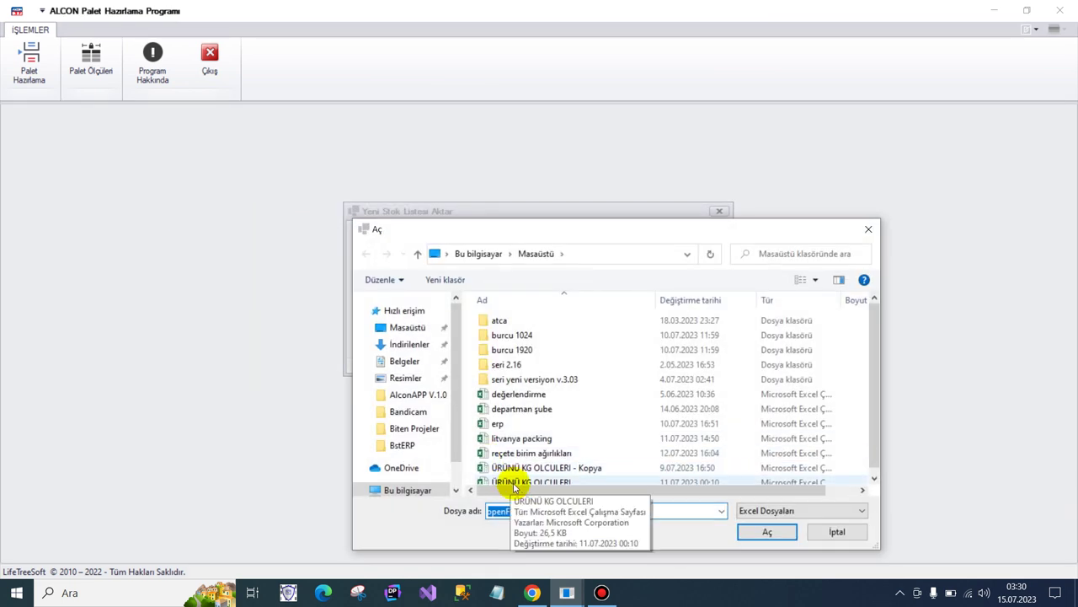
click(534, 470)
double_click(540, 480)
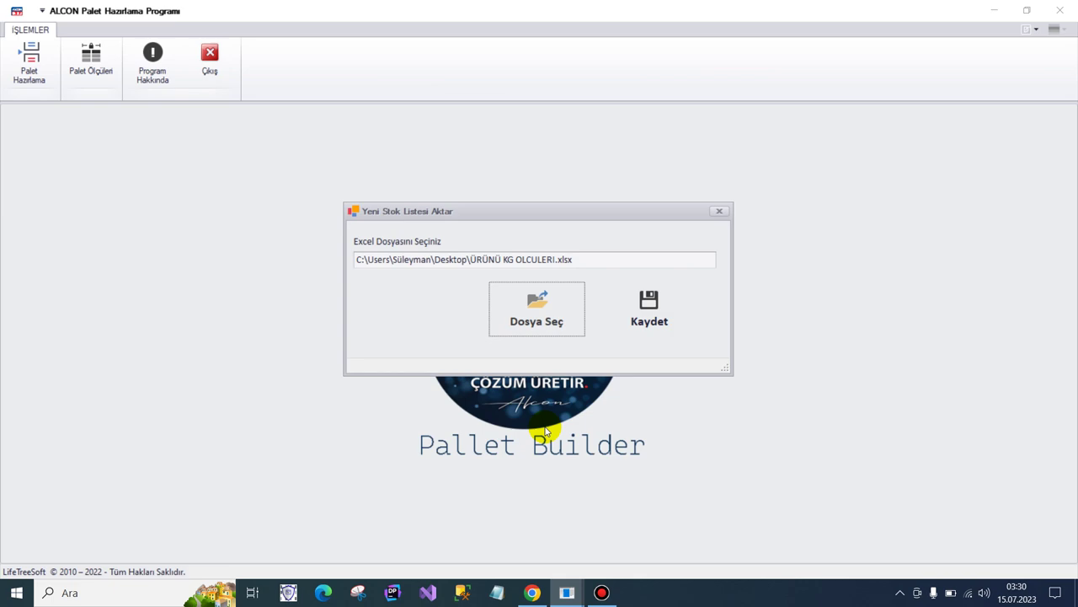
click(620, 313)
click(513, 324)
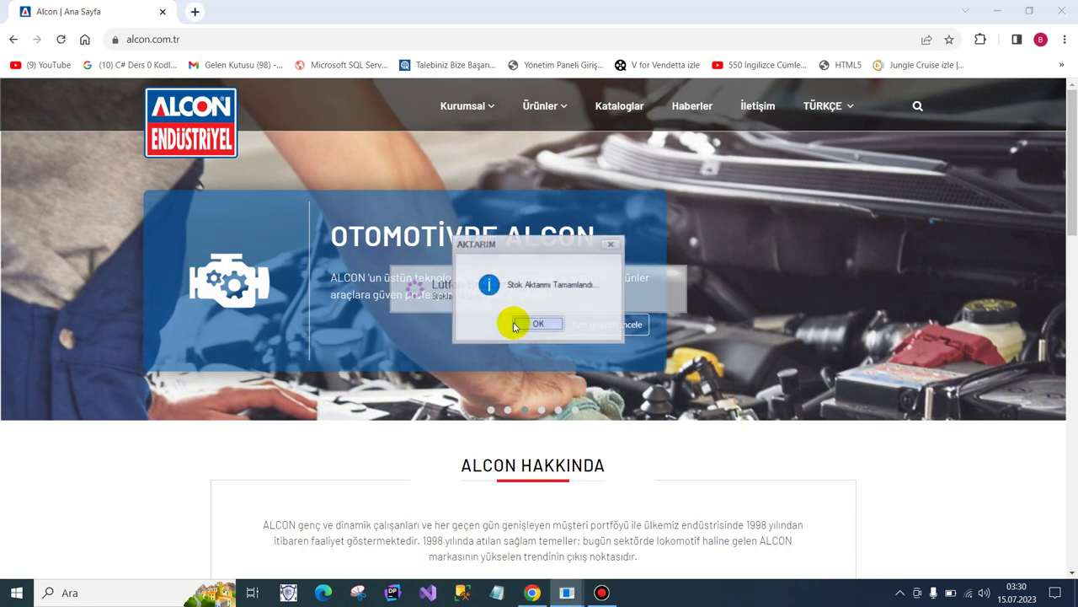
click(517, 324)
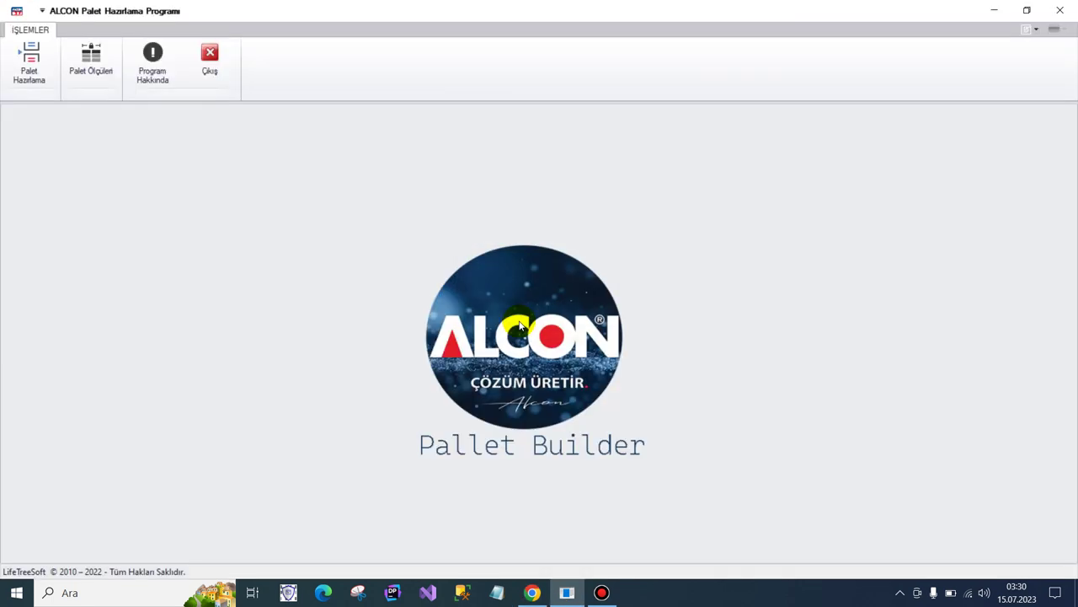
Start a new stock item in pallet preparation with group TEMİLİK GRUBU, code M-1111111, name TEST and packaging 200 ML.
click(17, 72)
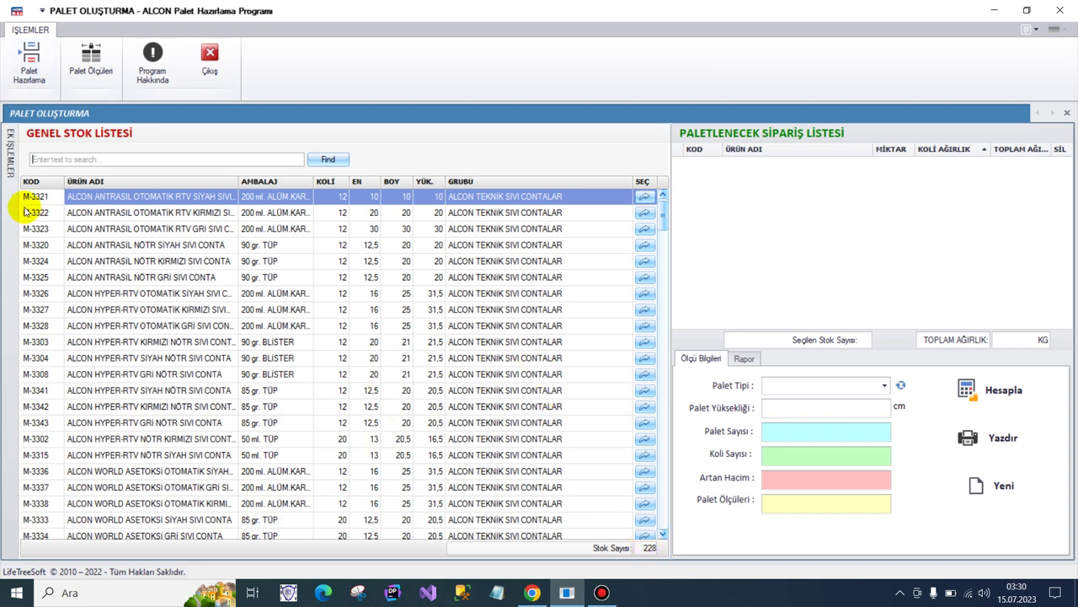
click(10, 152)
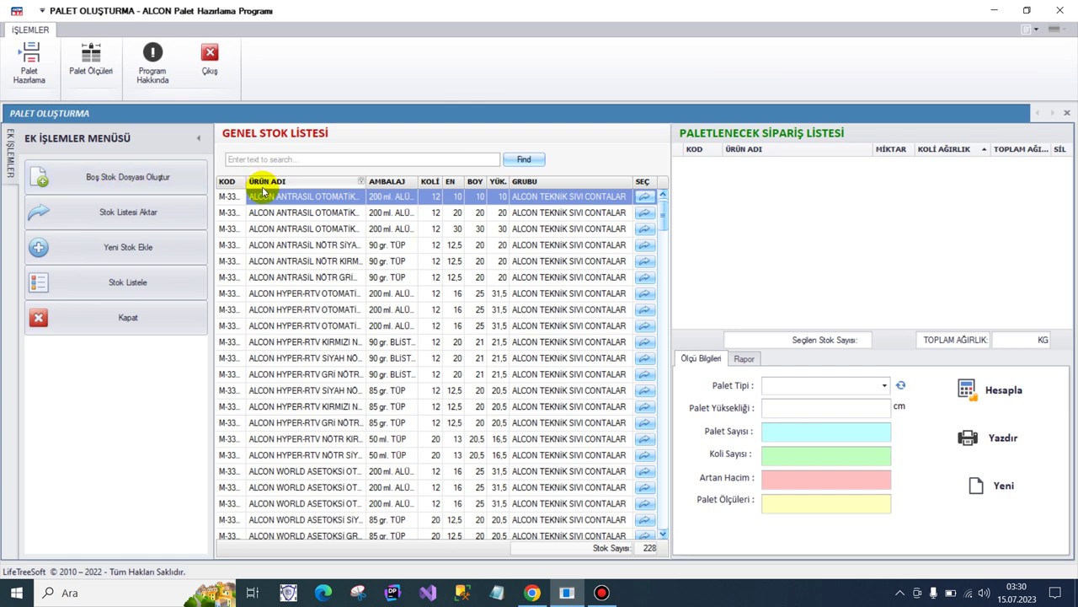
click(139, 249)
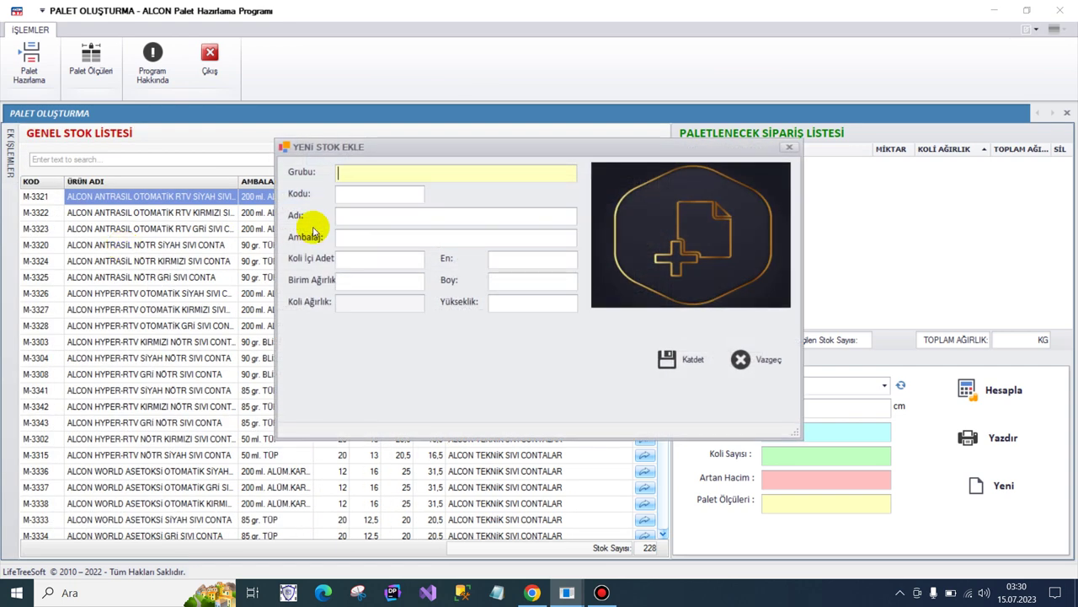
text(TEMİLİK GRUBU)
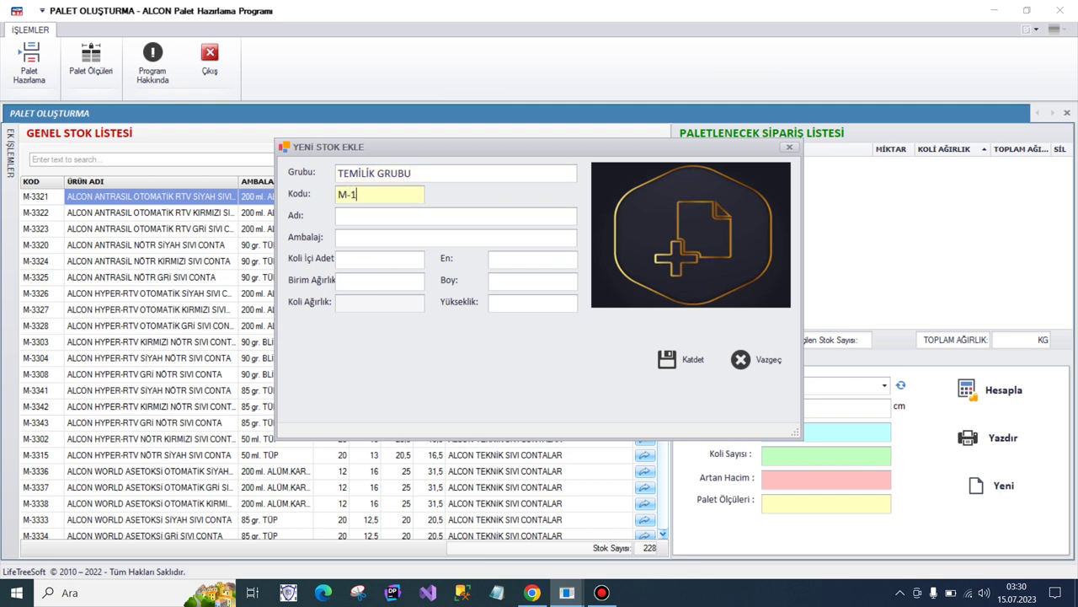
click(456, 216)
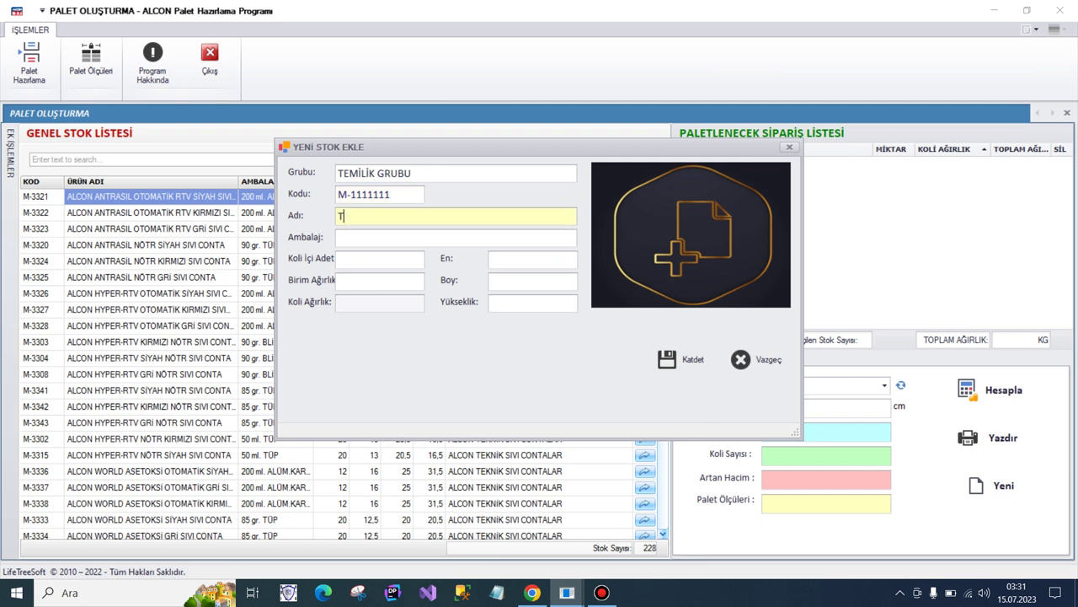
click(456, 237)
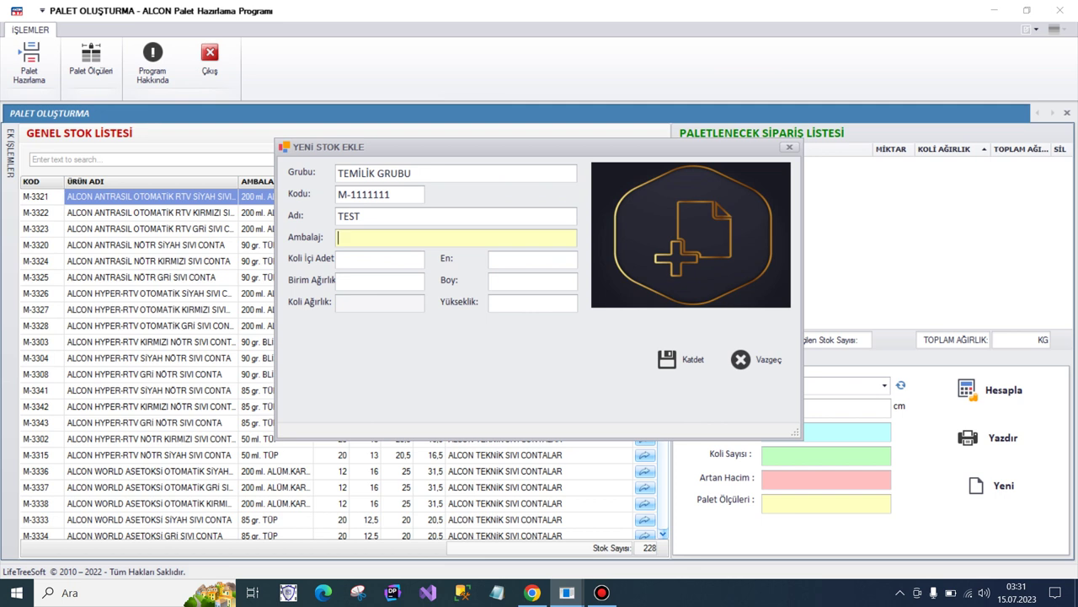
Set the new stock item to 12 pieces per box, unit weight 1, width 10, length 15 and height 20, and save it.
click(379, 259)
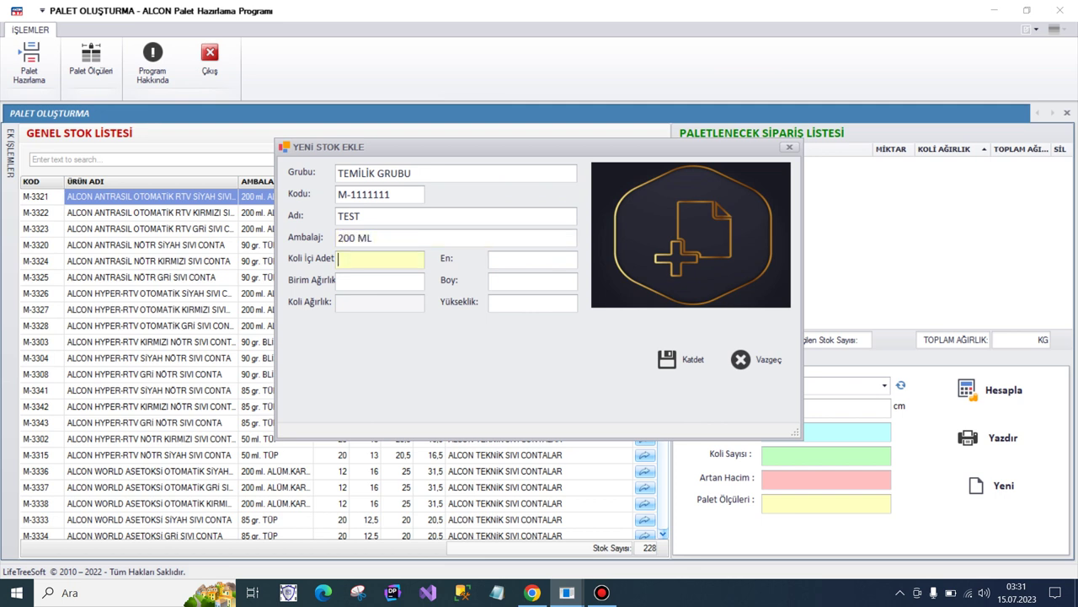
text(12)
key(Tab)
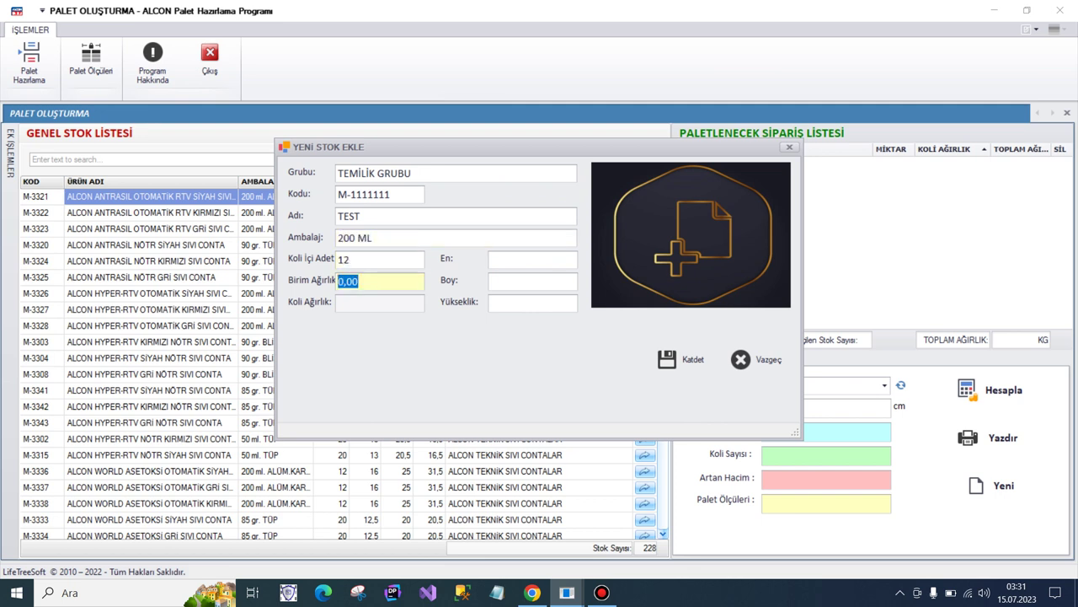
key(Tab)
text(1)
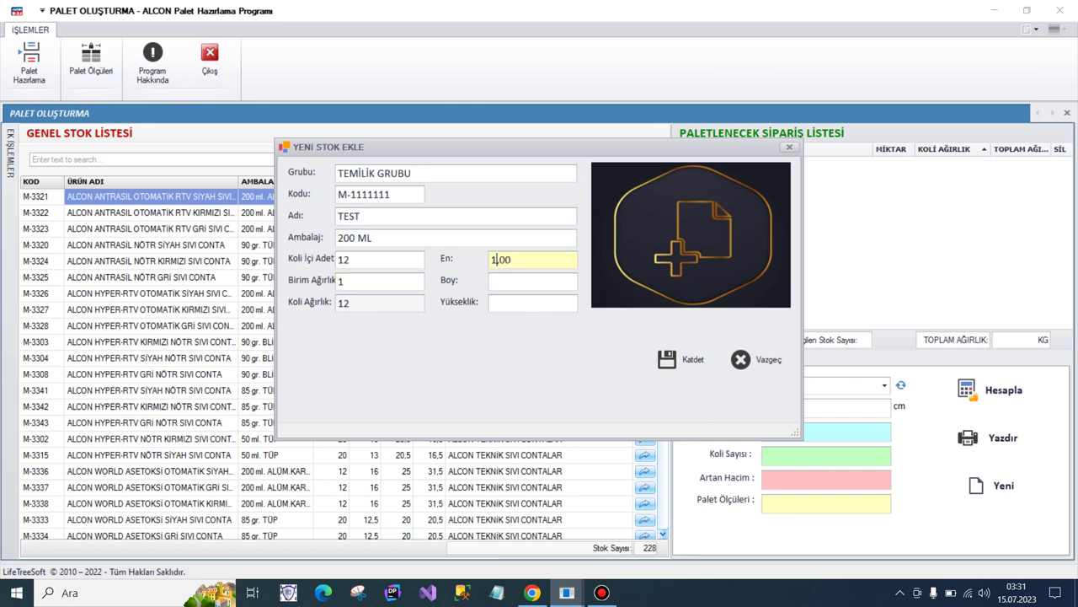
text(0)
key(Tab)
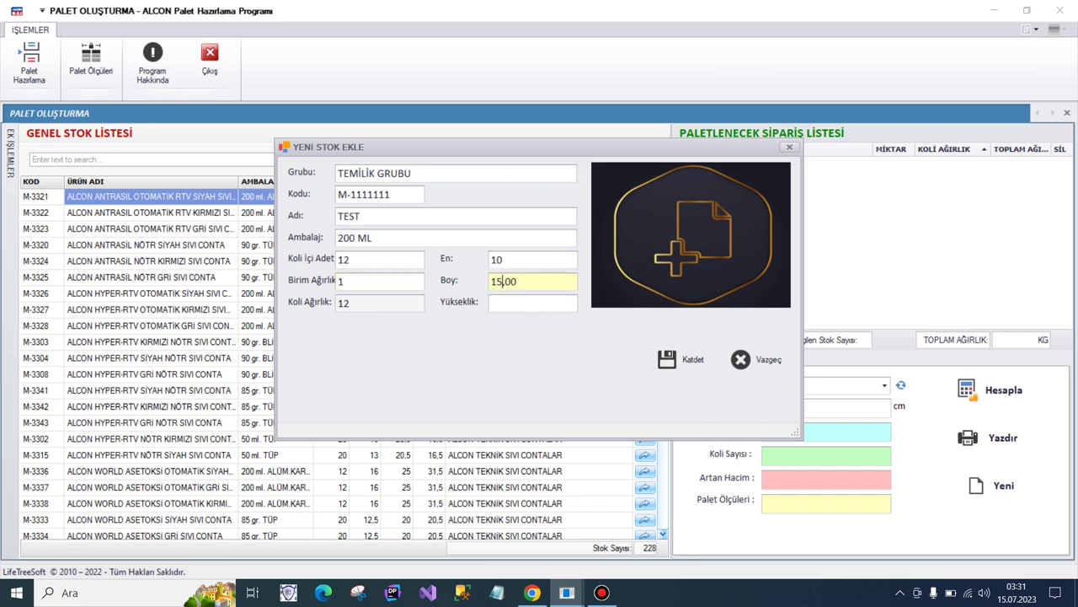
key(Tab)
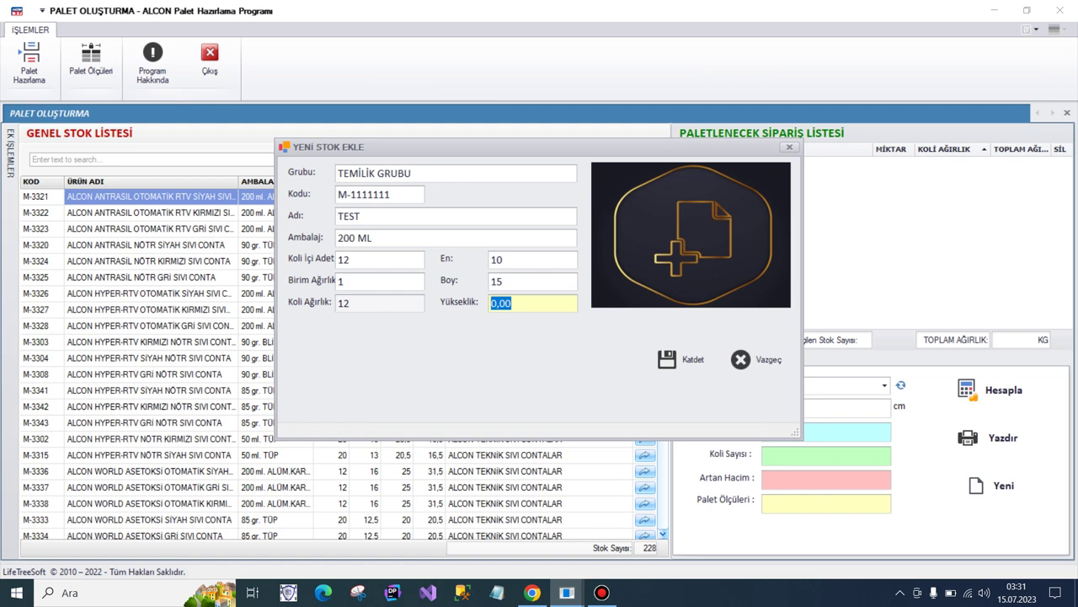
text(20)
key(Return)
key(Return)
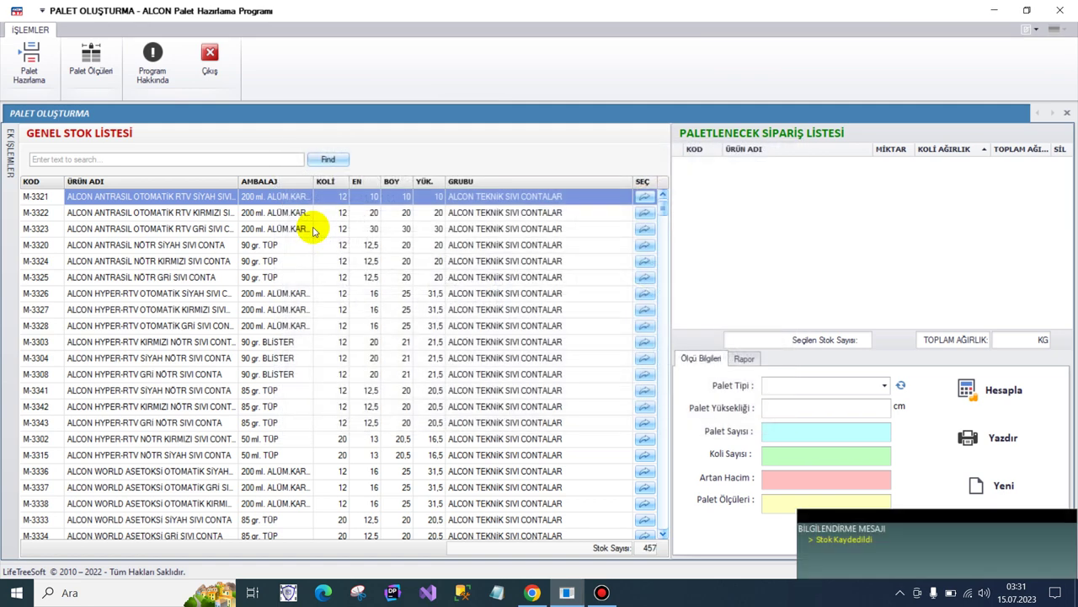
Search the general stock list for TEST, select the new M-1111111 item, and clear the search.
click(173, 155)
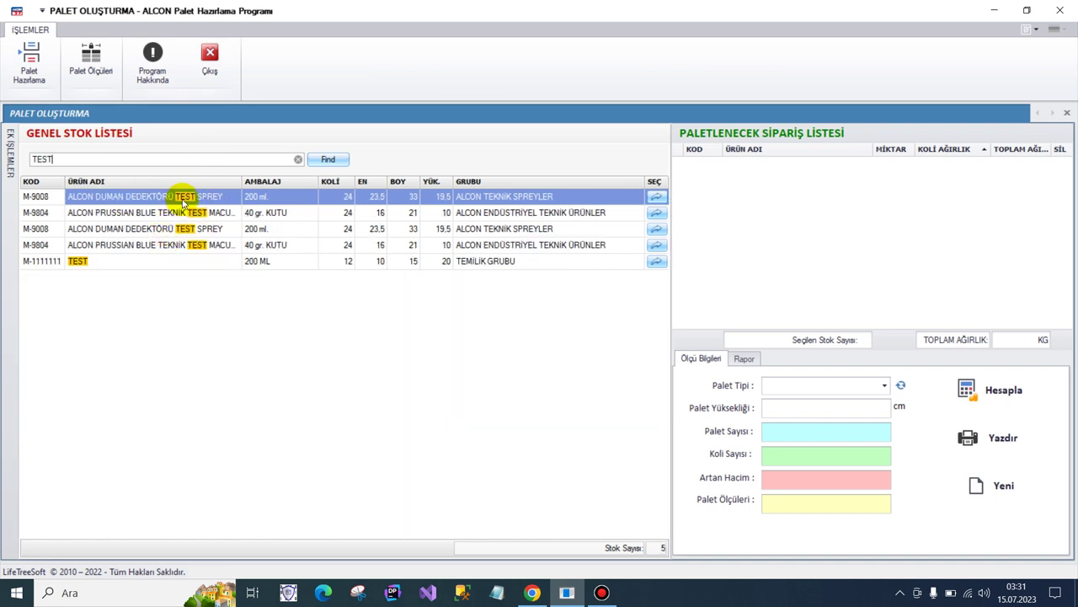
click(80, 262)
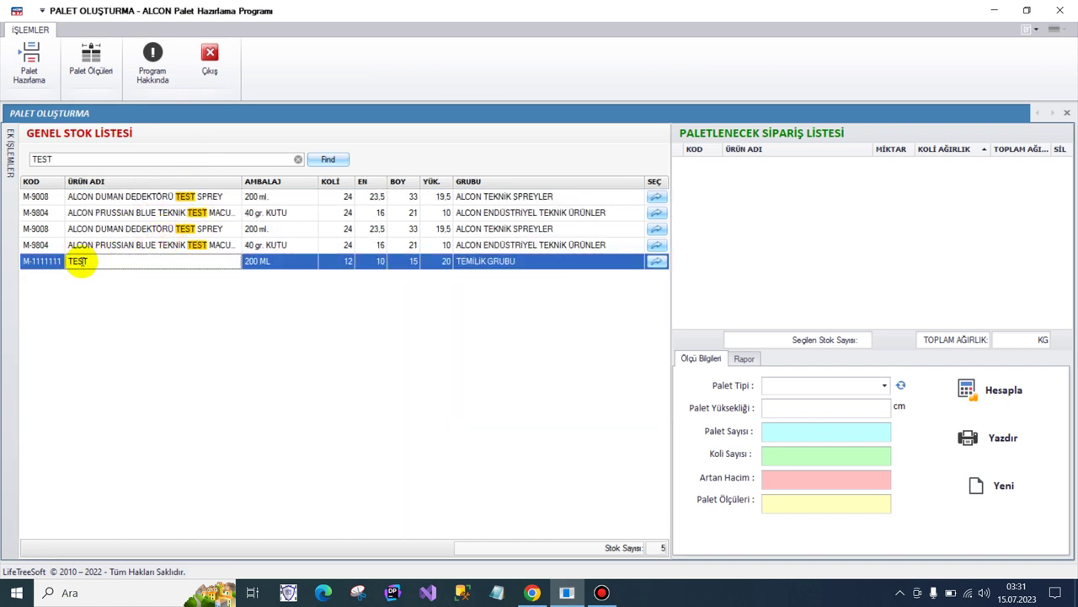
click(299, 160)
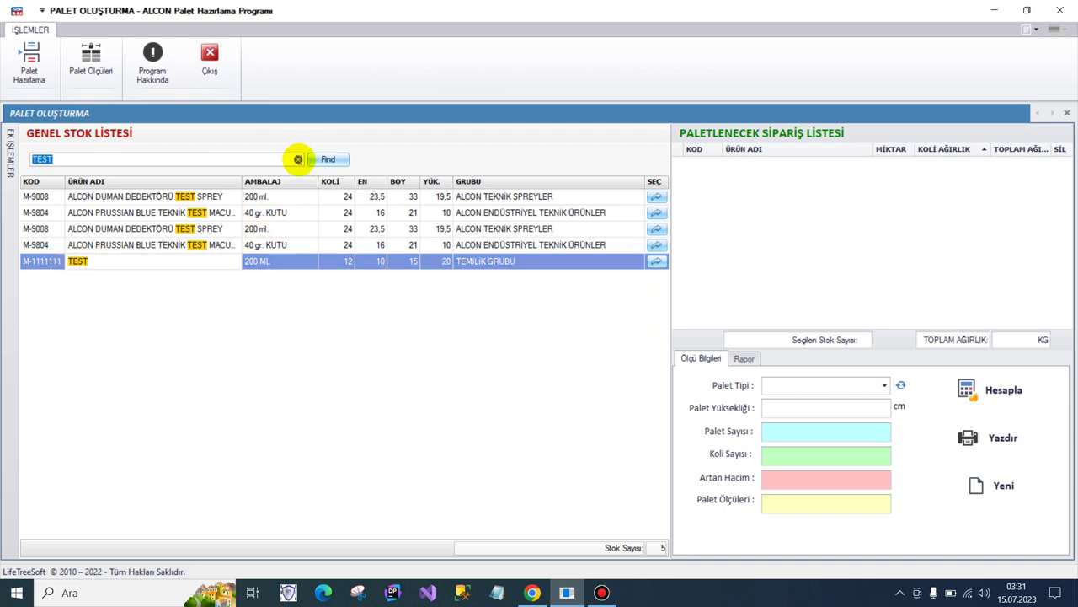
click(298, 159)
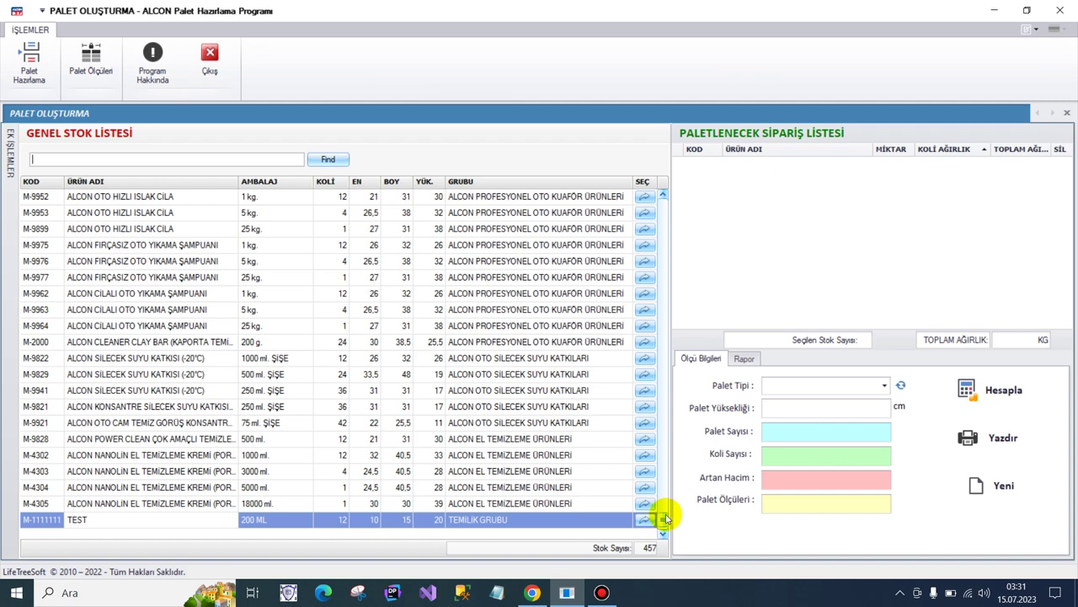
Add stock items M-3320 and M-7709 from the general stock list to the pallet order list.
drag(665, 517, 660, 198)
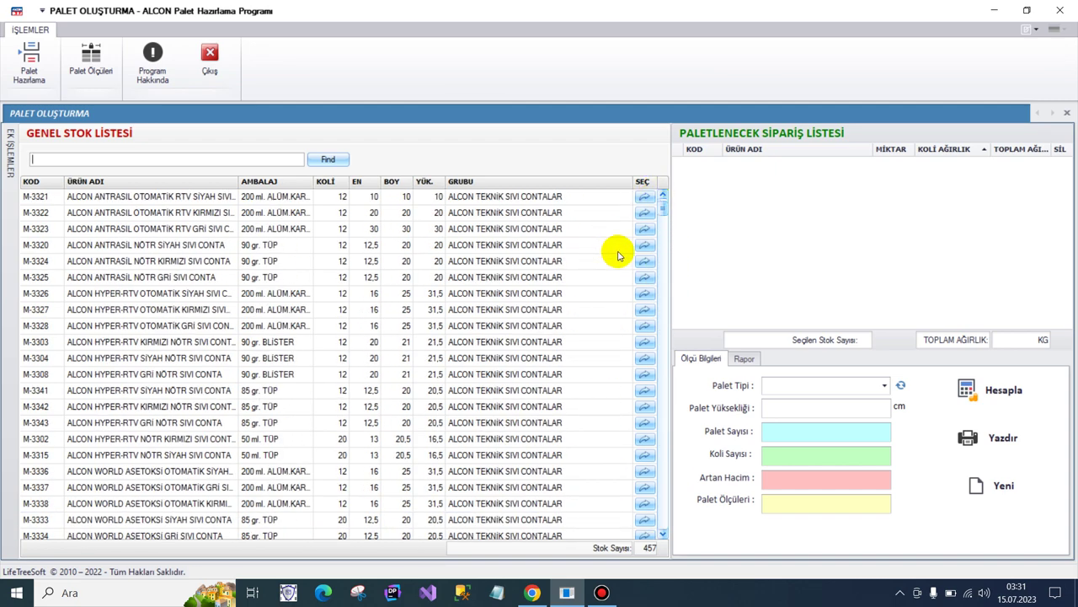
click(645, 245)
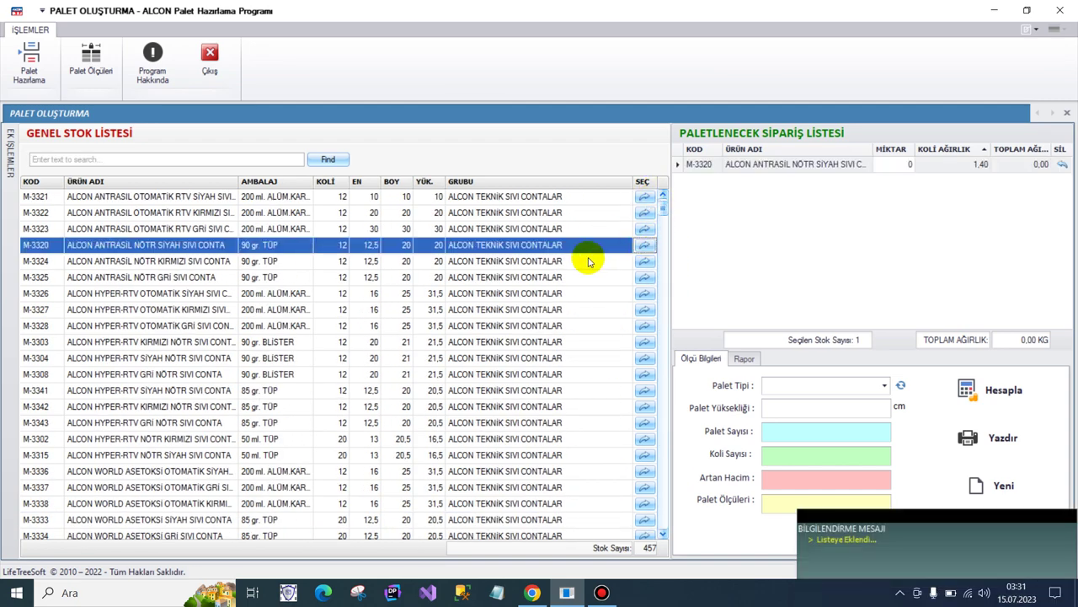
drag(662, 204, 663, 238)
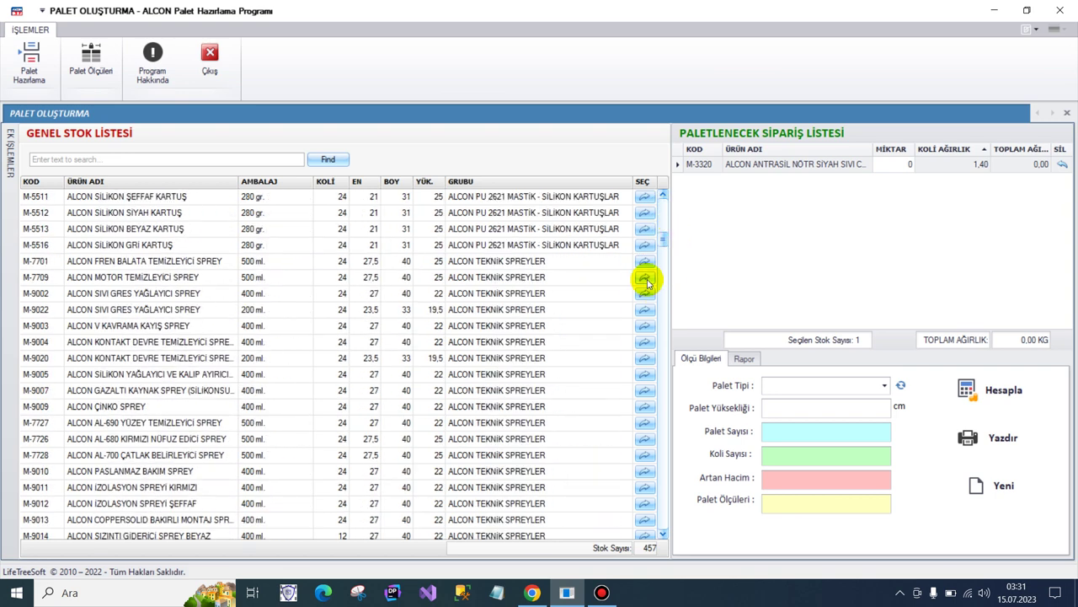
click(644, 278)
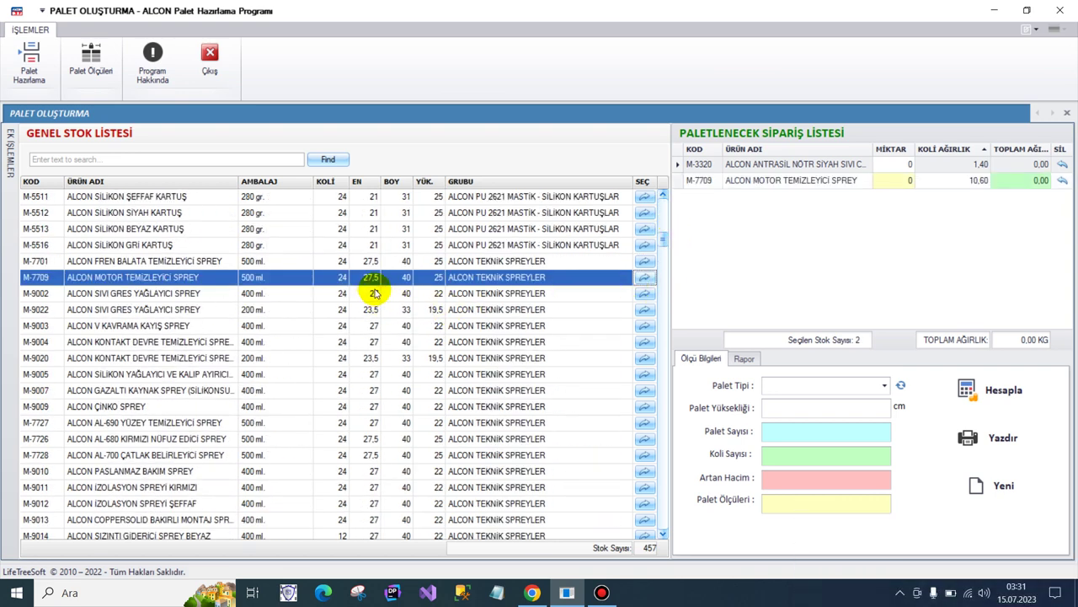
Add stock items M-9004 and M-7728 from the technical sprays to the pallet order list.
key(Down)
key(Down)
key(Down)
key(Down)
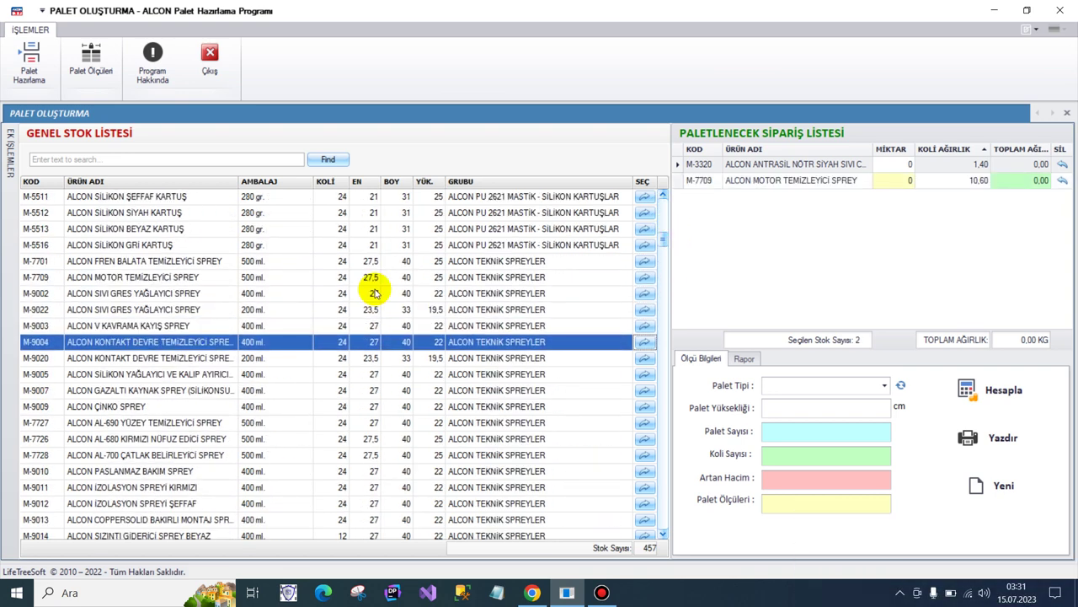
key(Return)
key(Down)
key(Down)
key(Down)
key(Down)
key(Down)
key(Down)
key(Down)
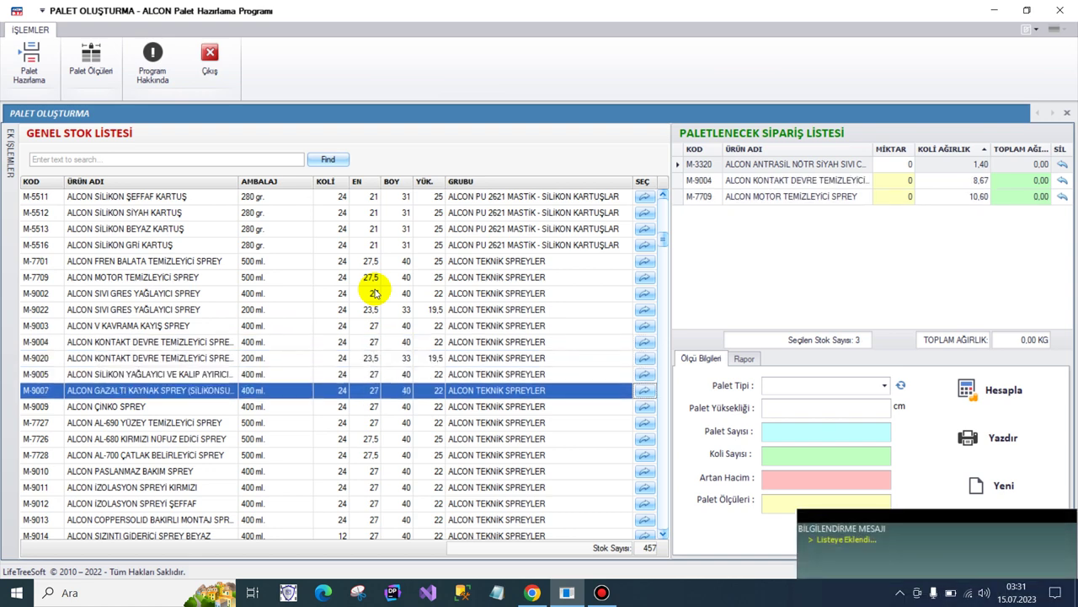
key(Return)
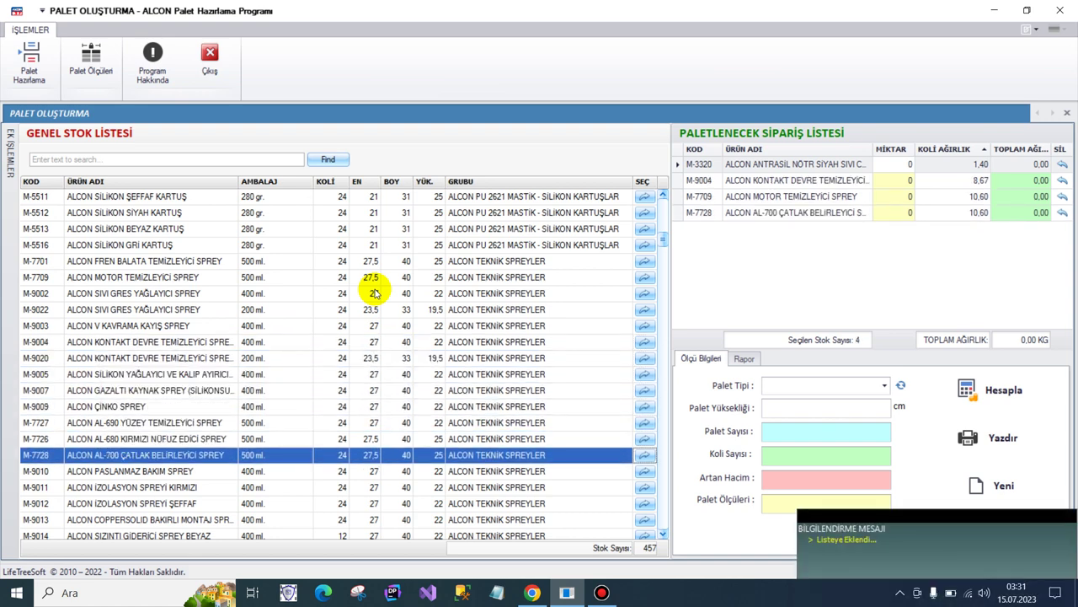
Add the 150 ml spray M-7725 and the 500 gr. epoxy adhesive M-2221 to the pallet order list.
key(Down)
key(Down)
key(Down)
key(Down)
key(Down)
key(Down)
key(Down)
key(Down)
key(Down)
key(Down)
key(Down)
key(Down)
key(Down)
key(Return)
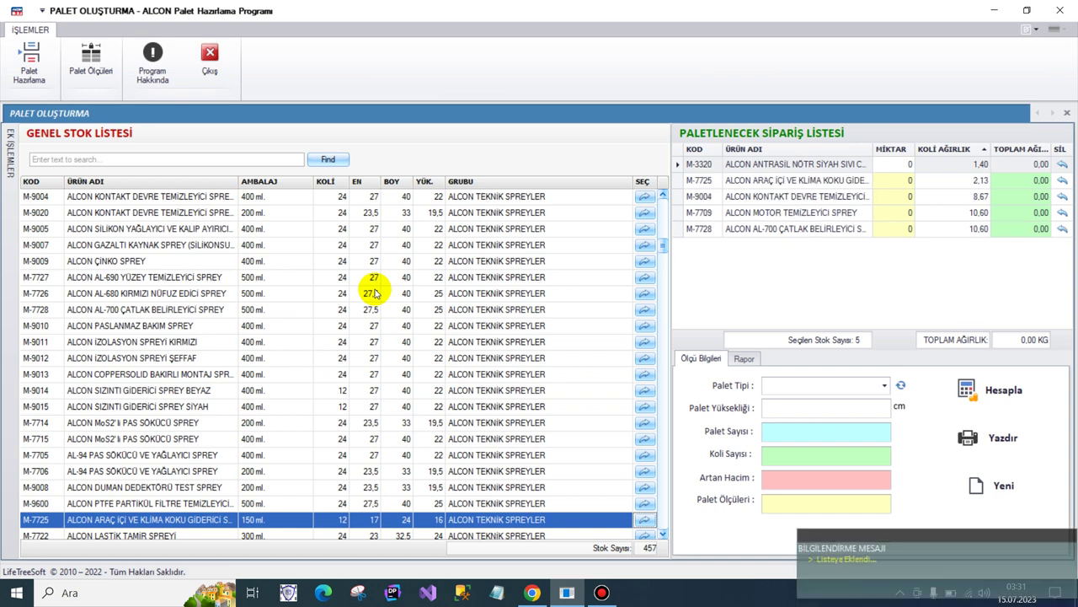
key(Down)
key(Down)
key(Down)
key(Down)
key(Down)
key(Down)
key(Down)
key(Down)
key(Down)
key(Down)
key(Down)
key(Down)
key(Down)
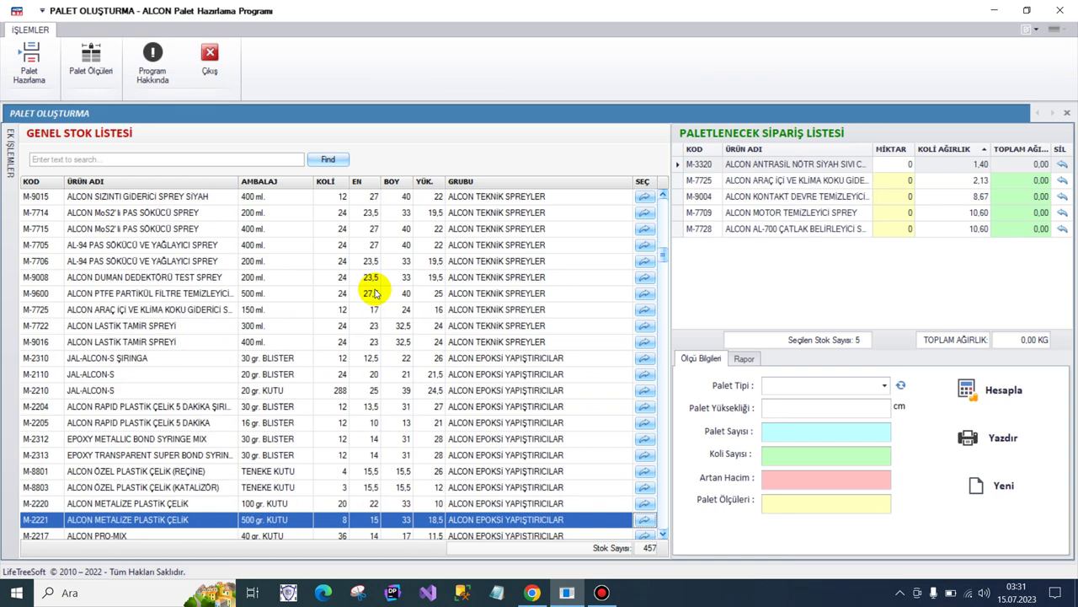
key(Return)
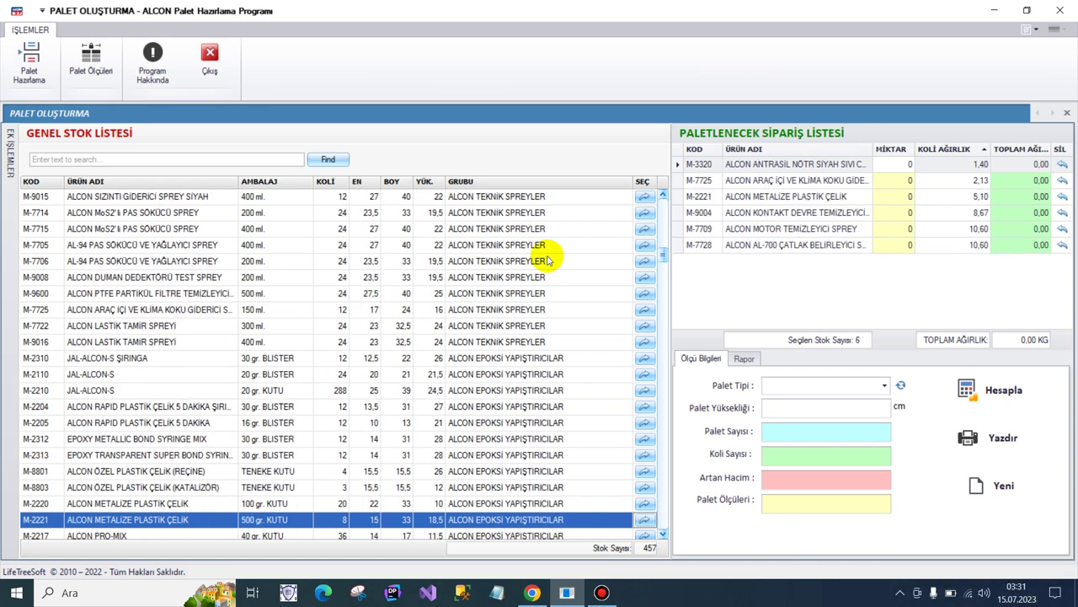
Remove items M-7728, M-7709, M-9004 and M-2221 from the order list individually, and clear the remaining data with a new operation.
click(1060, 246)
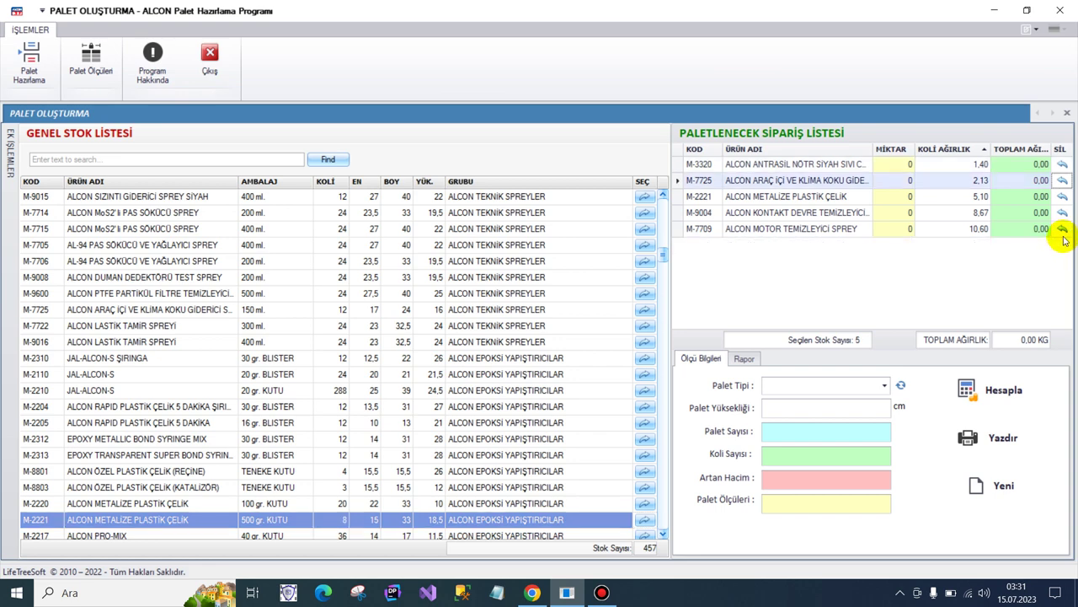
click(1060, 228)
click(1060, 212)
click(1061, 197)
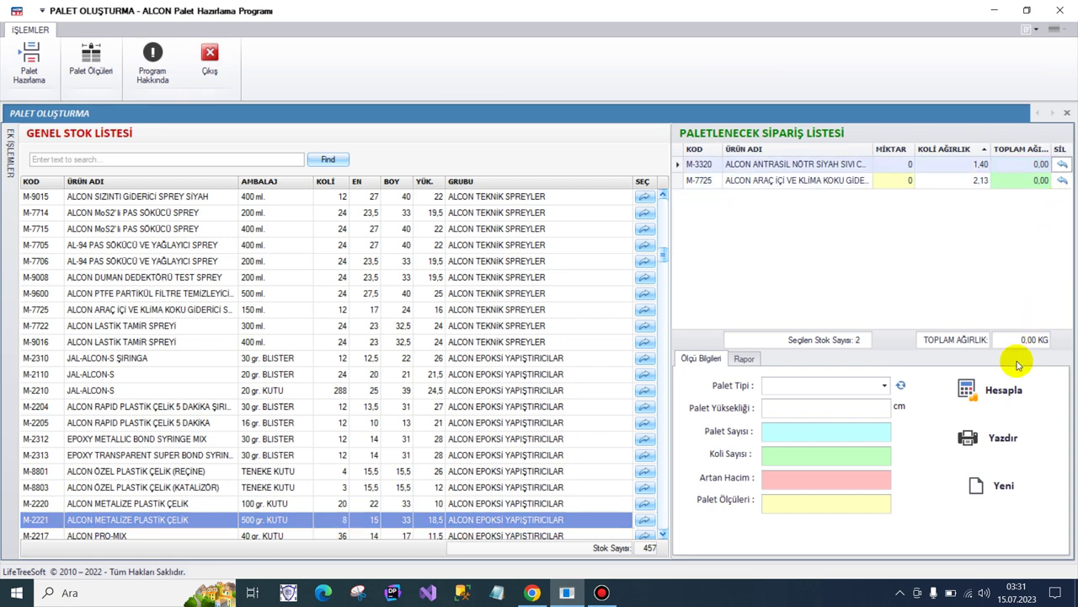
click(1001, 482)
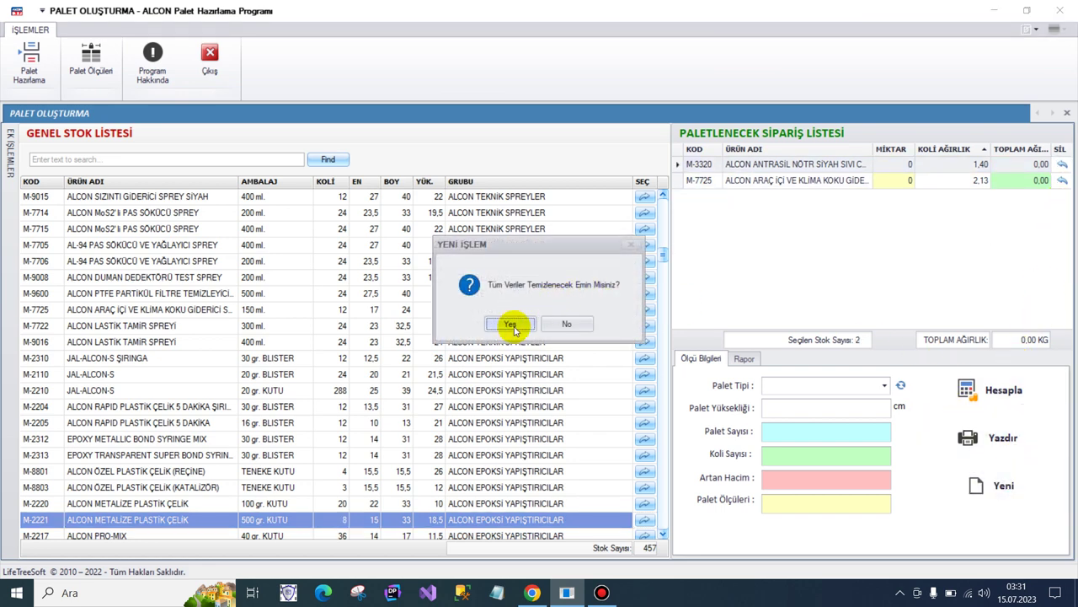
click(512, 323)
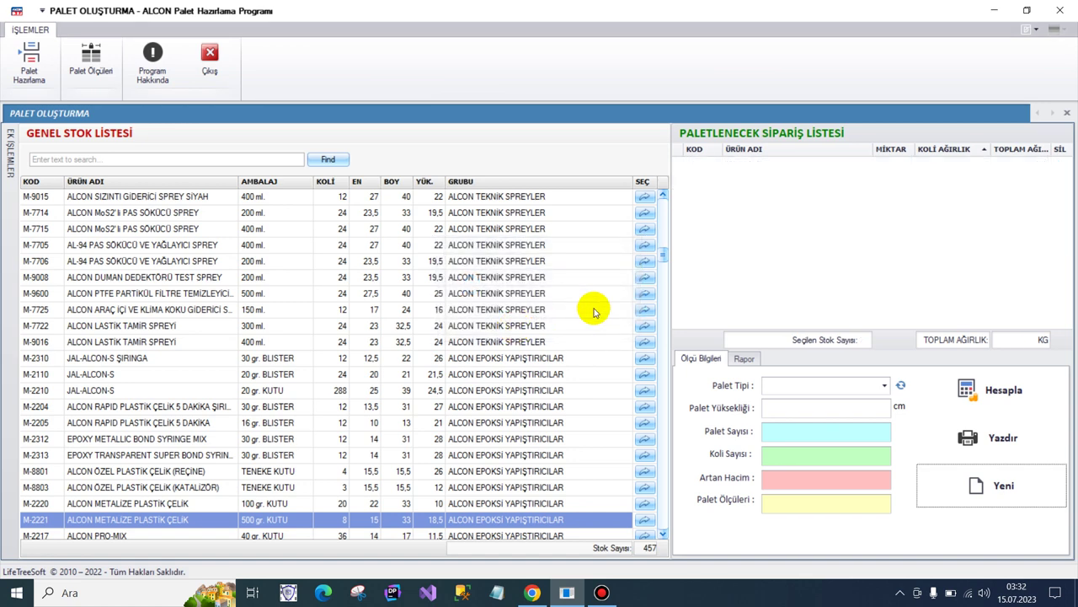
Add stock items M-3322, M-7701 and M-9903 from the general stock list to the emptied order list.
drag(662, 251, 665, 287)
click(644, 212)
click(645, 308)
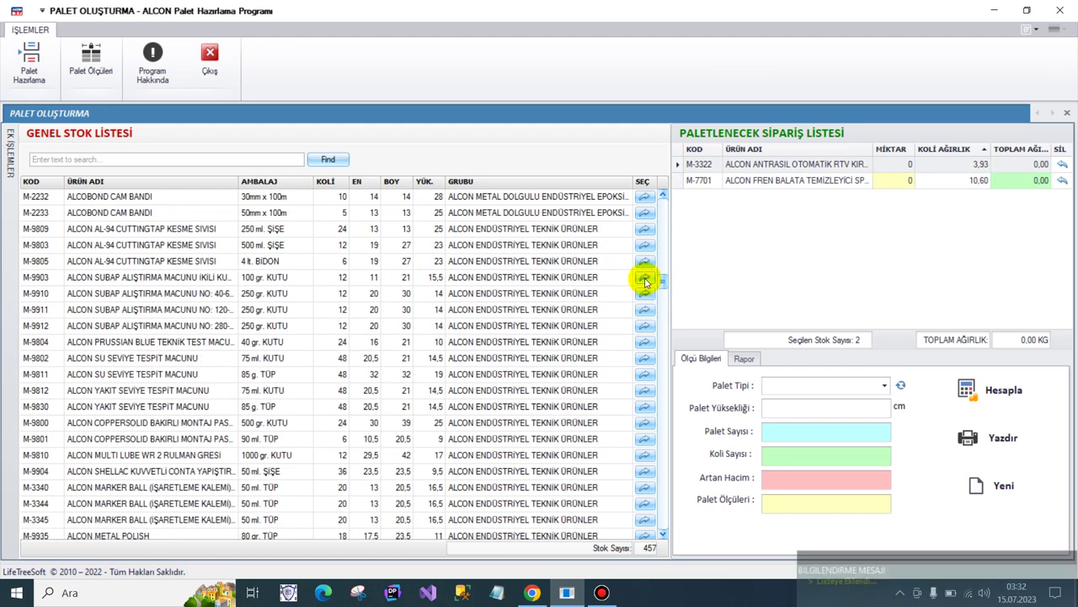
click(645, 277)
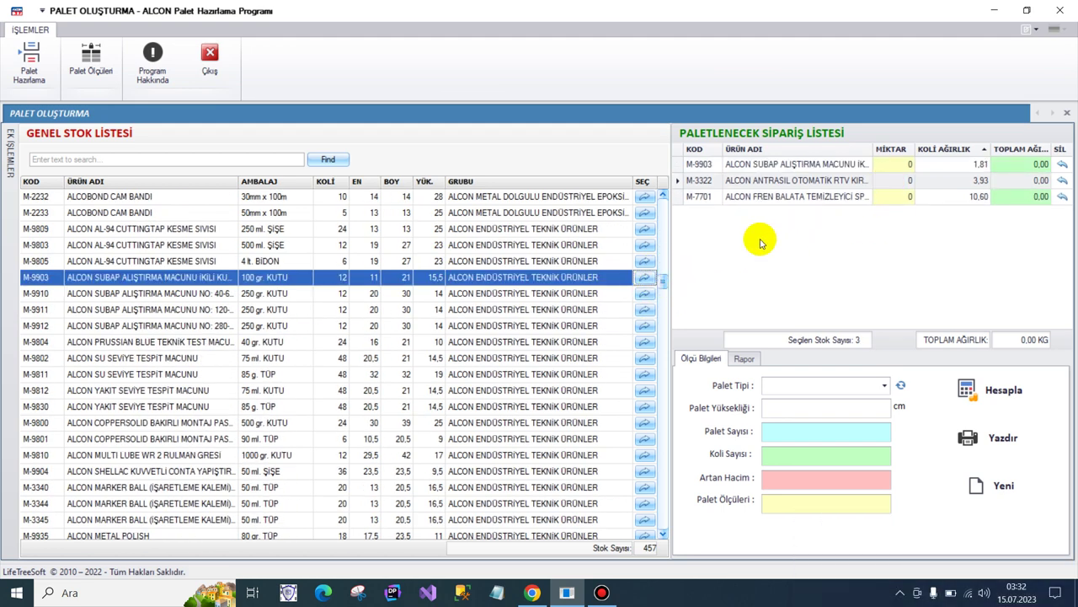
Set the order quantities to 670 for M-9903, 540 for M-3322 and 120 for M-7701.
click(890, 165)
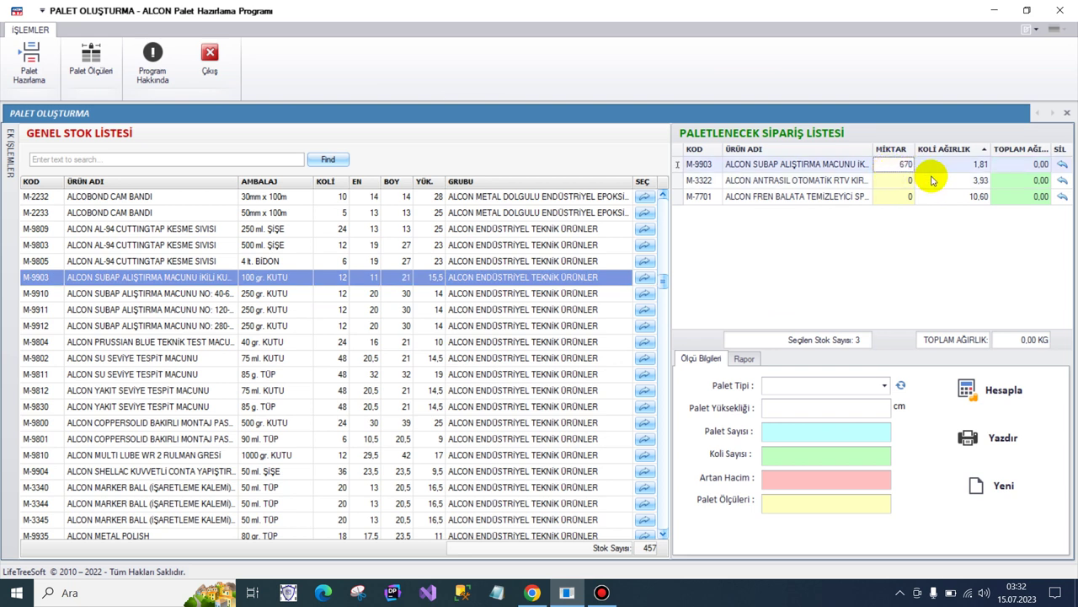
key(Down)
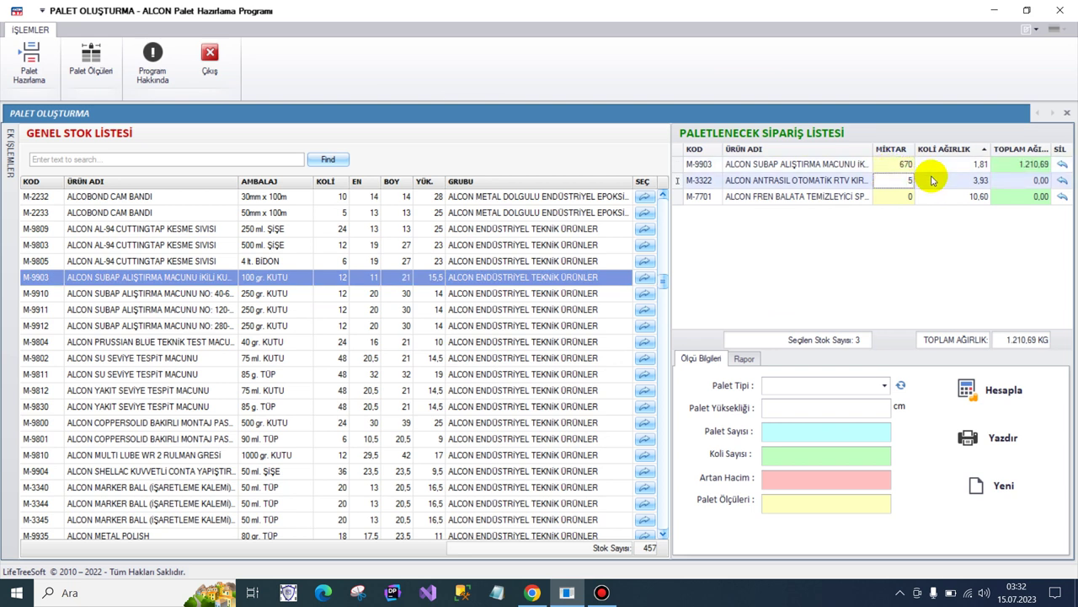
key(Down)
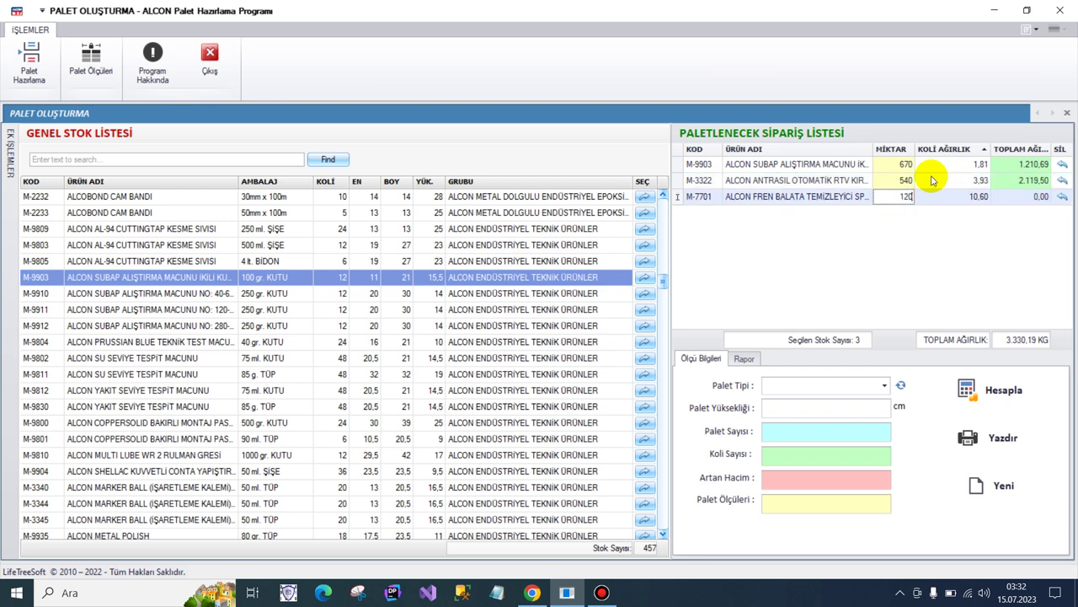
Choose pallet type 106,00X120,00, set the pallet height to 212 cm, and calculate the palletizing.
click(804, 386)
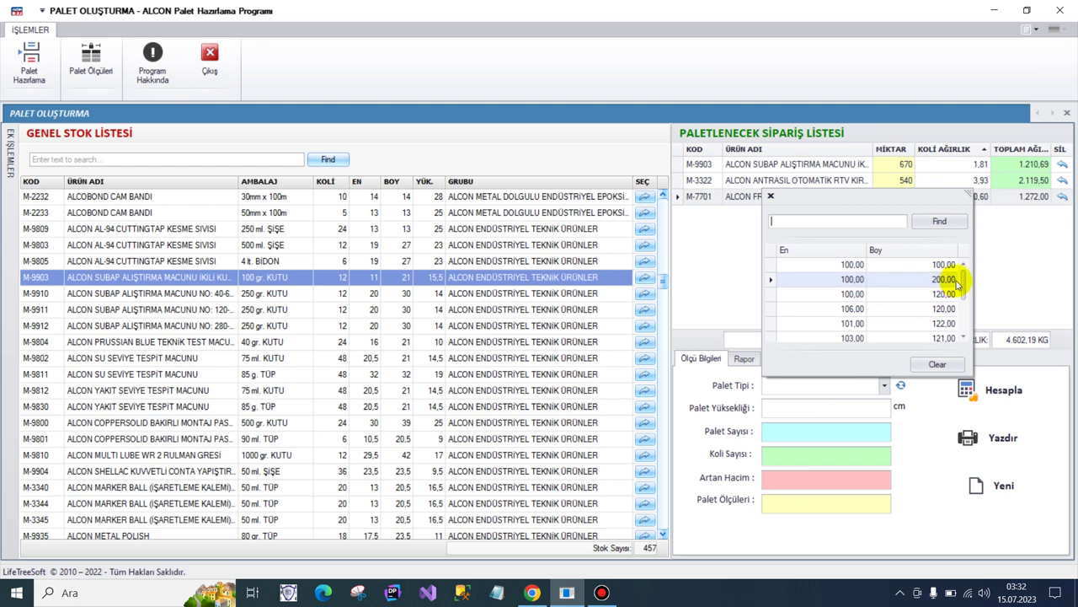
drag(966, 286, 966, 289)
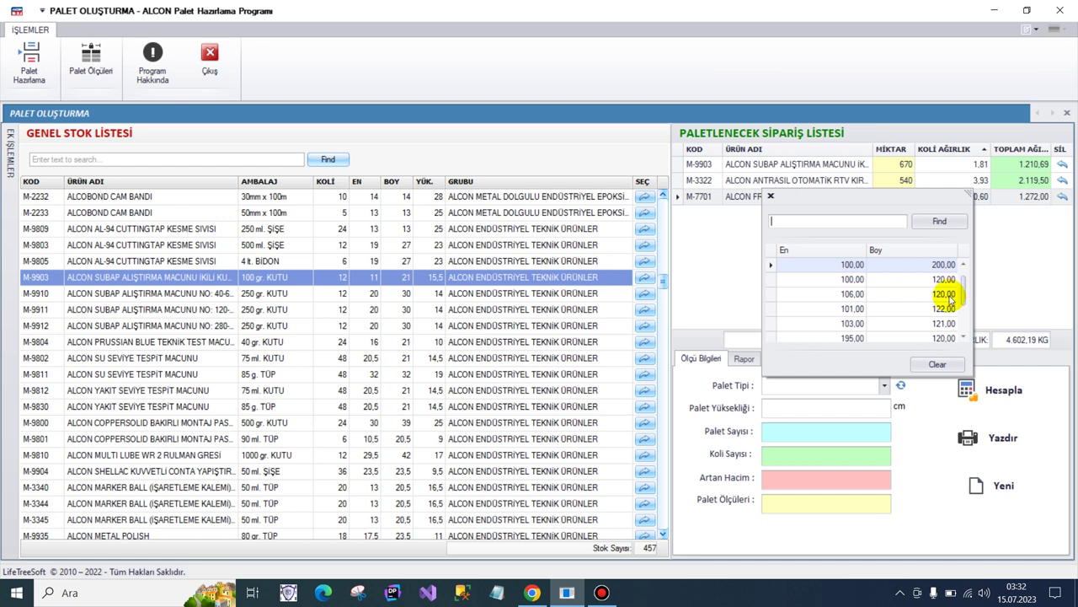
click(927, 308)
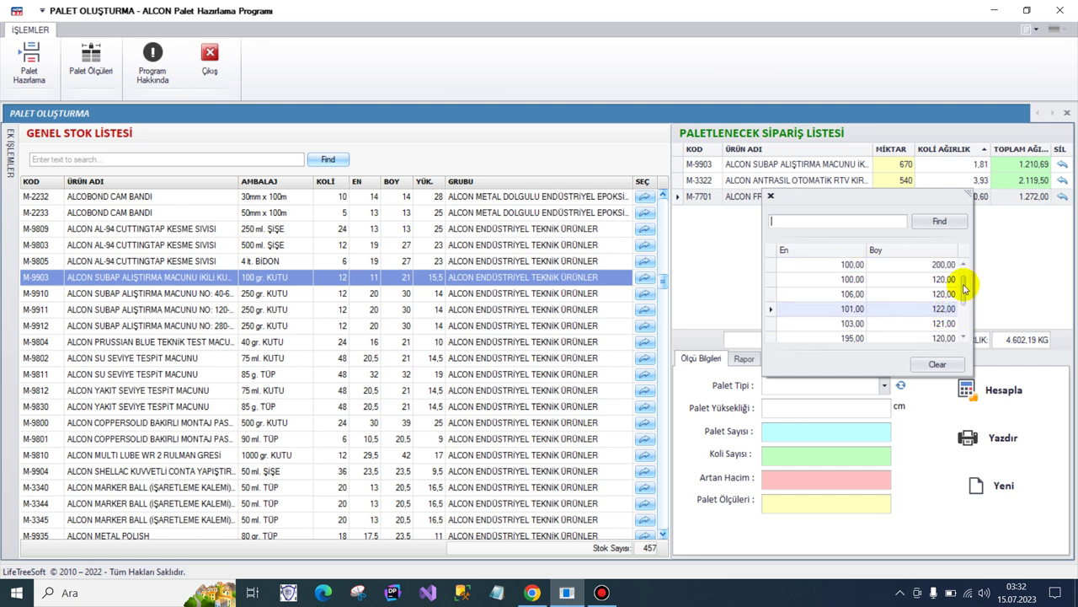
click(864, 324)
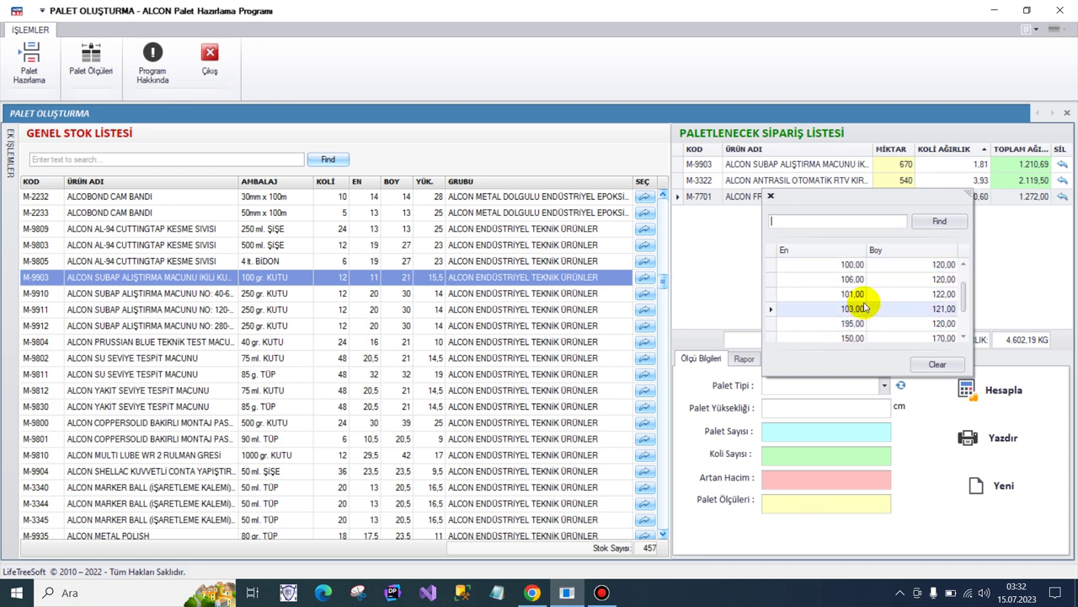
double_click(853, 279)
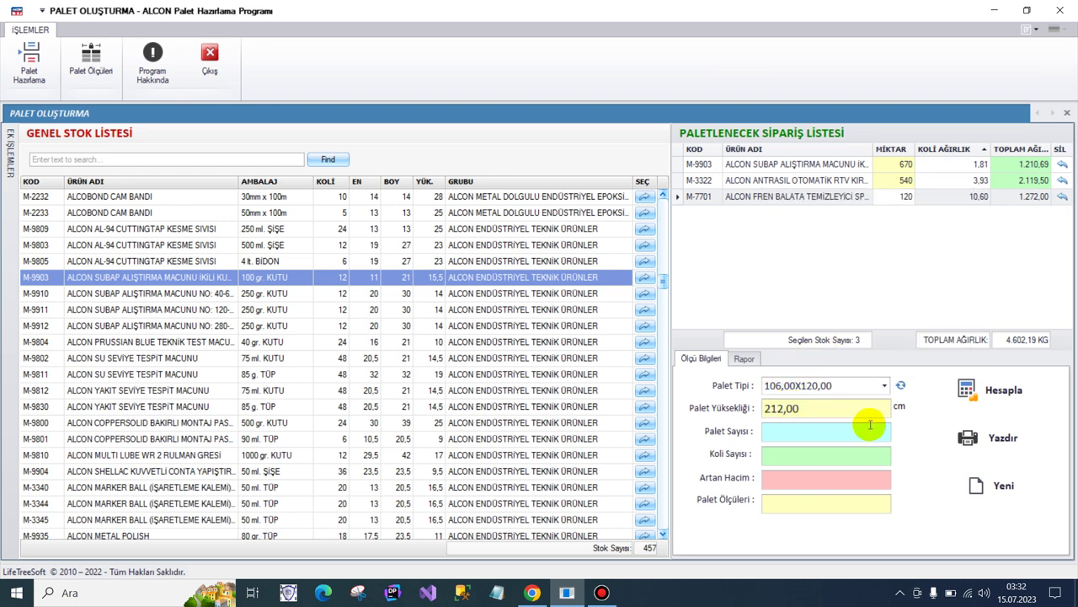
click(1004, 392)
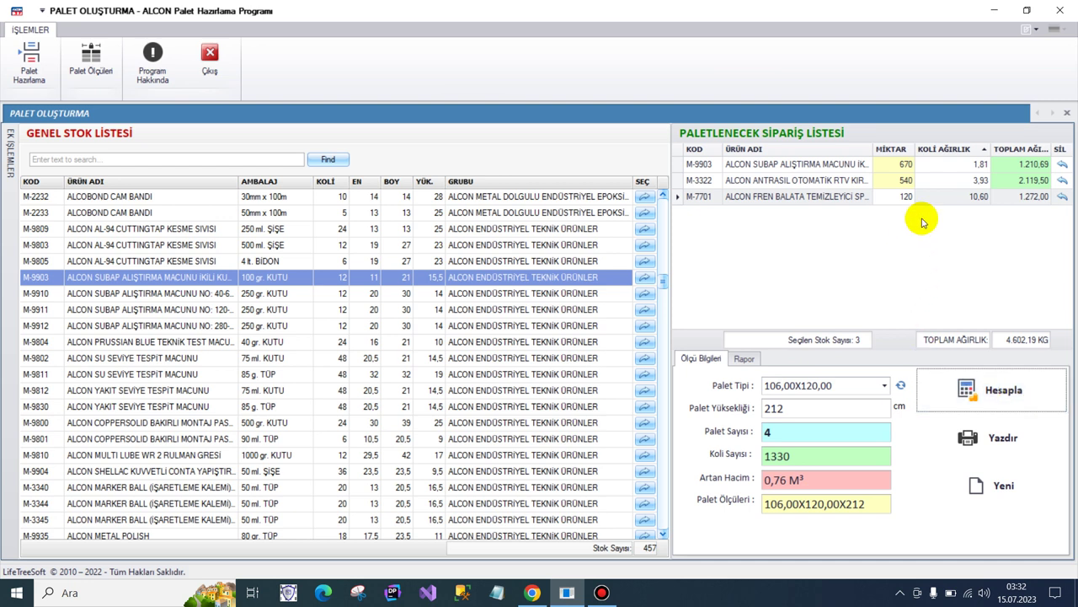
Examine the calculated pallet count, carton count and leftover volume in the palletizing results.
drag(783, 434, 761, 431)
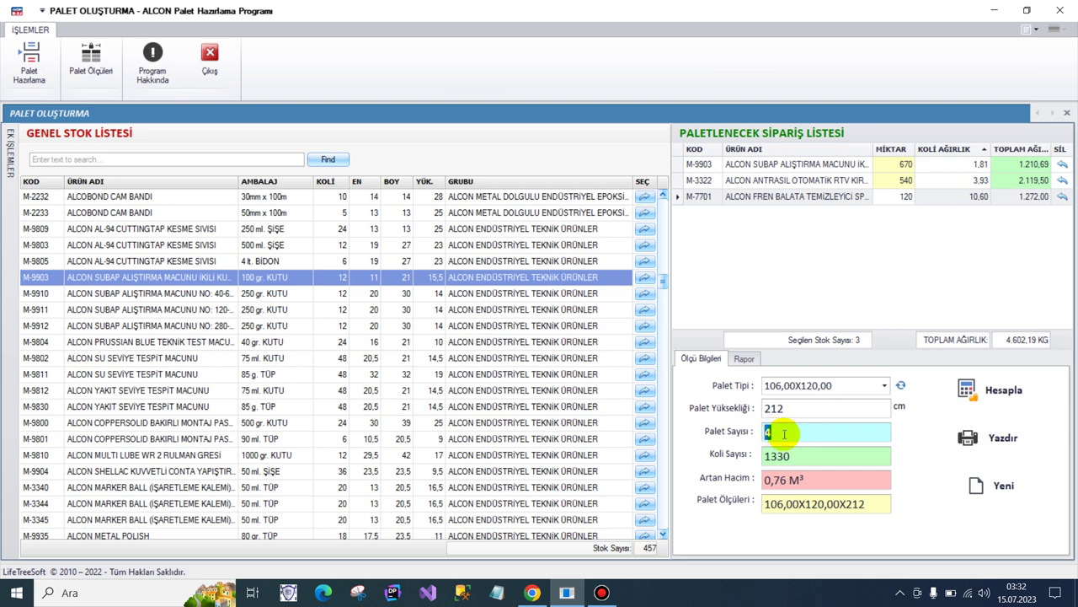
click(797, 457)
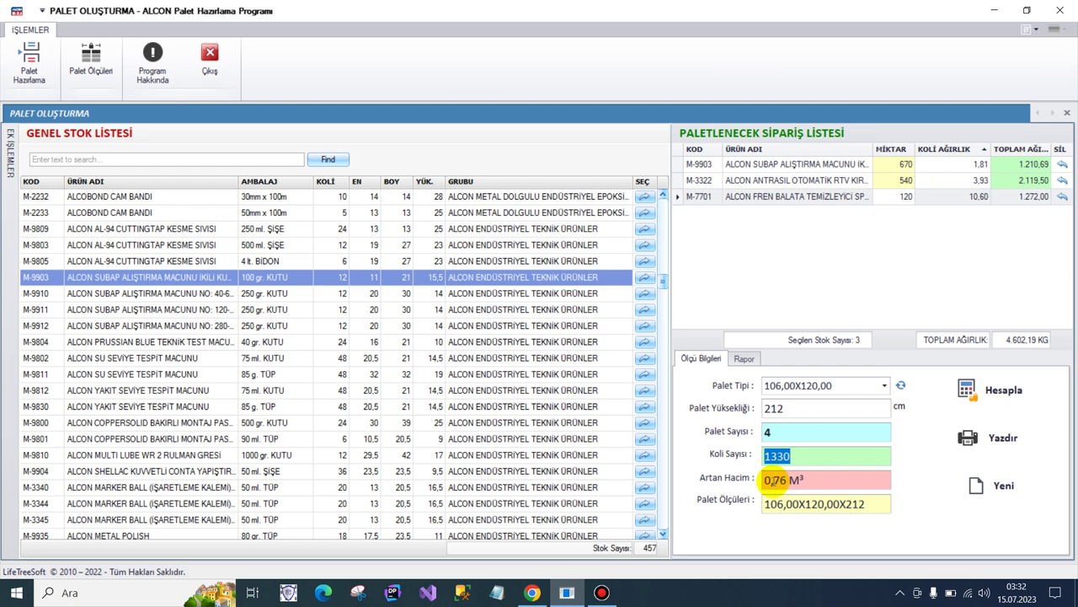
click(733, 478)
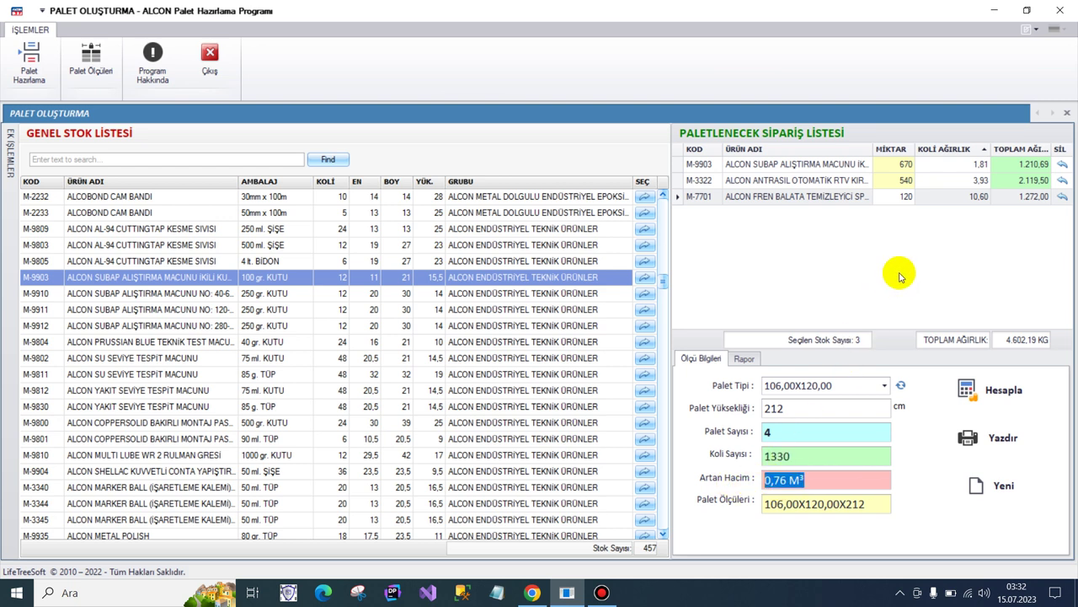
Set the order quantity of M-7701 to 140 and recalculate the palletizing.
click(898, 196)
drag(898, 196, 922, 201)
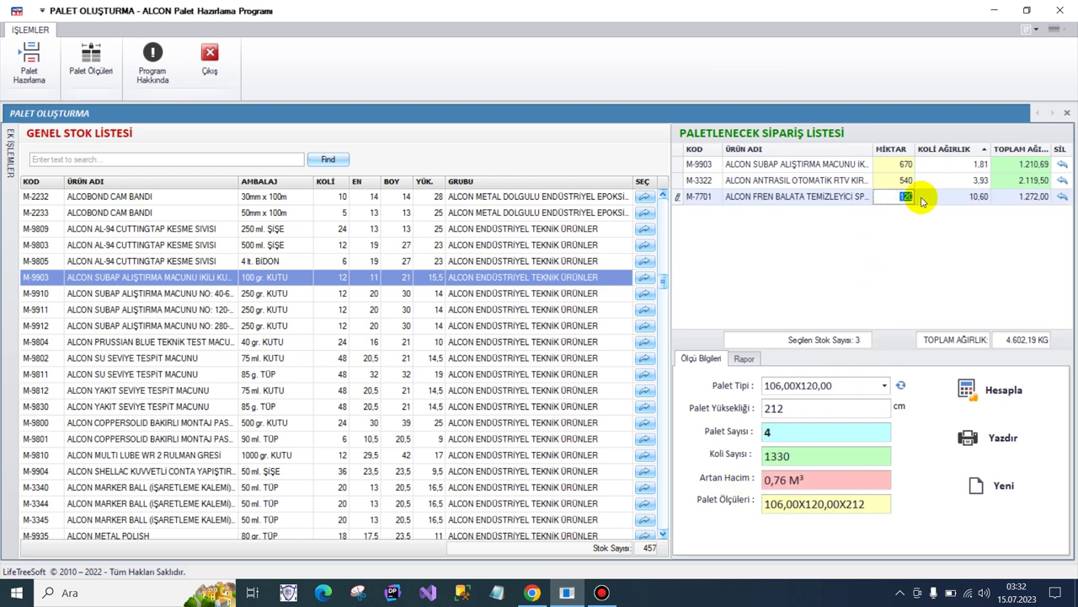
text(140)
click(984, 387)
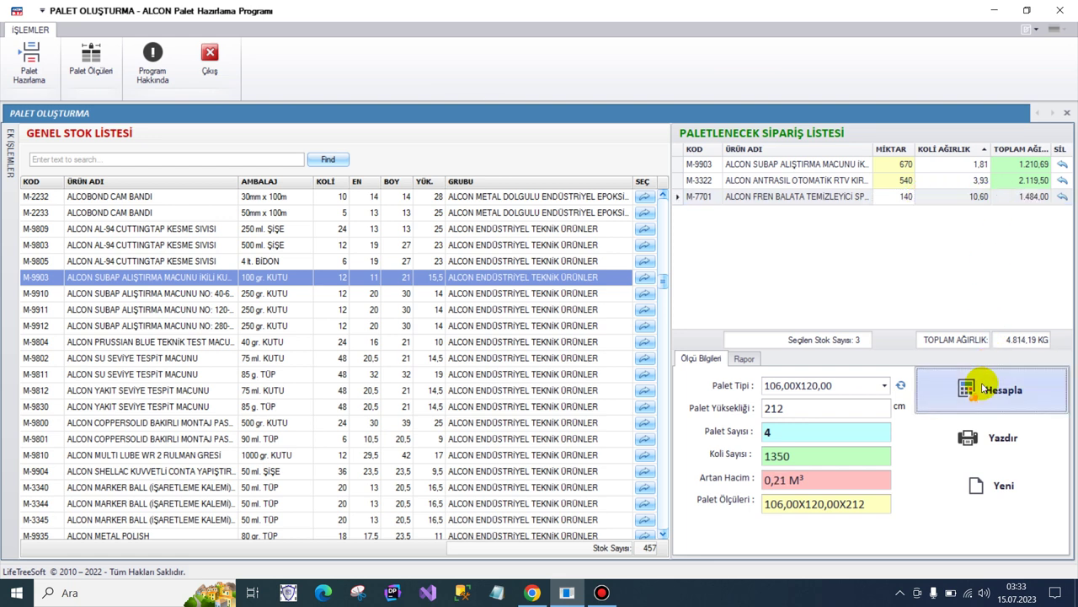
click(909, 197)
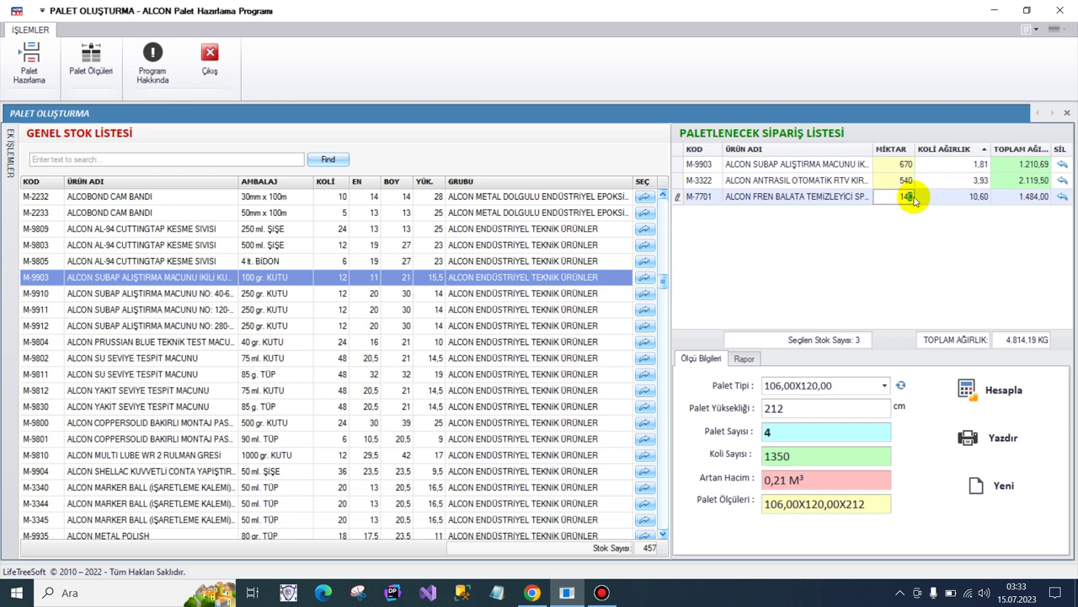
key(BackSpace)
text(5)
Set the order quantities to 543 for M-3322 and 675 for M-9903, recalculating the palletizing after each change.
click(910, 180)
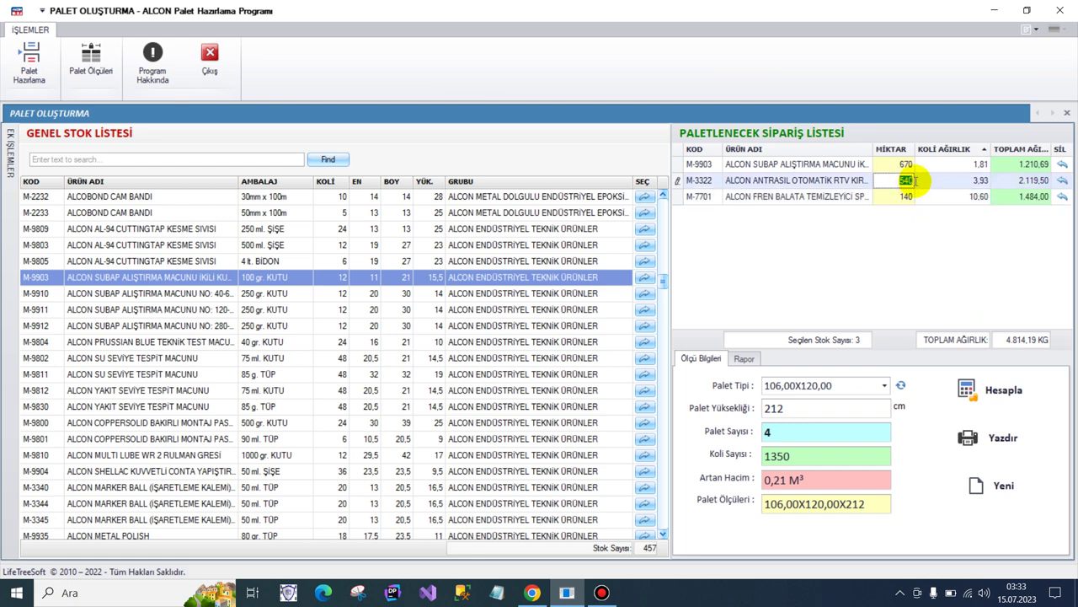
key(BackSpace)
text(3)
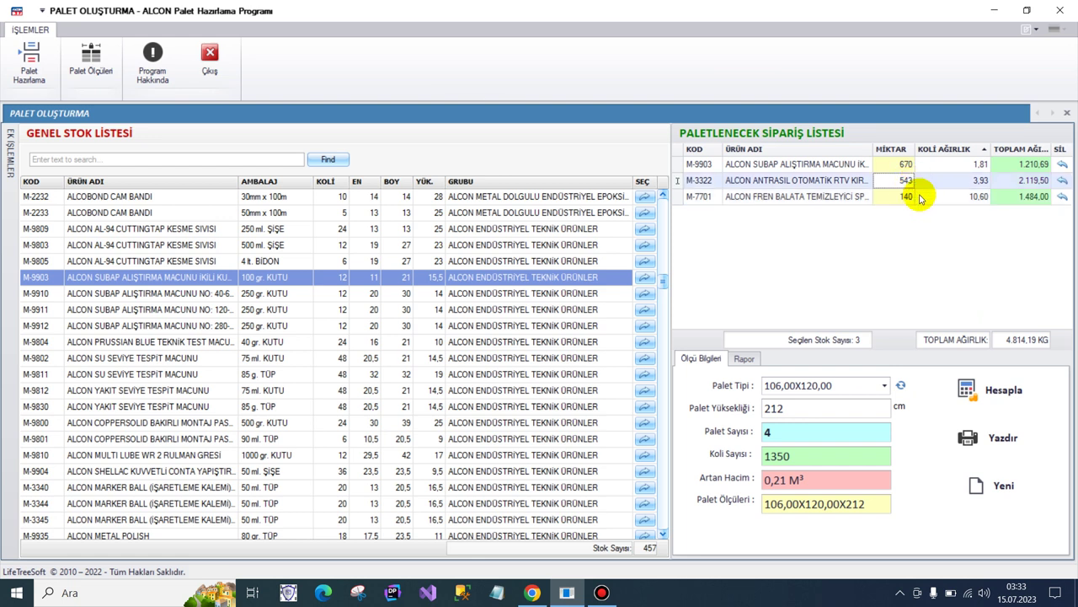
click(999, 390)
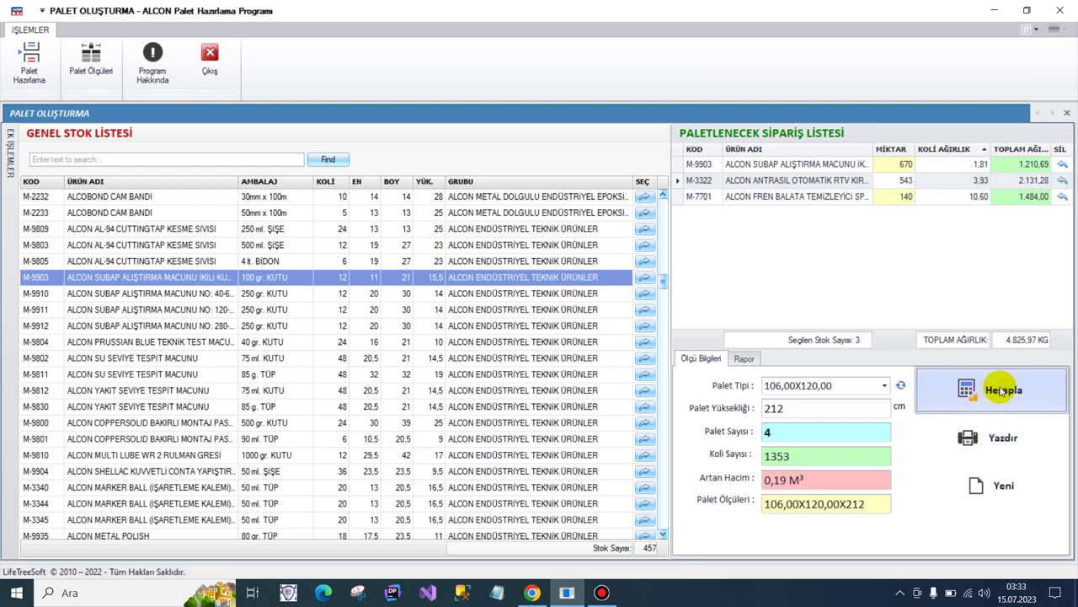
click(908, 166)
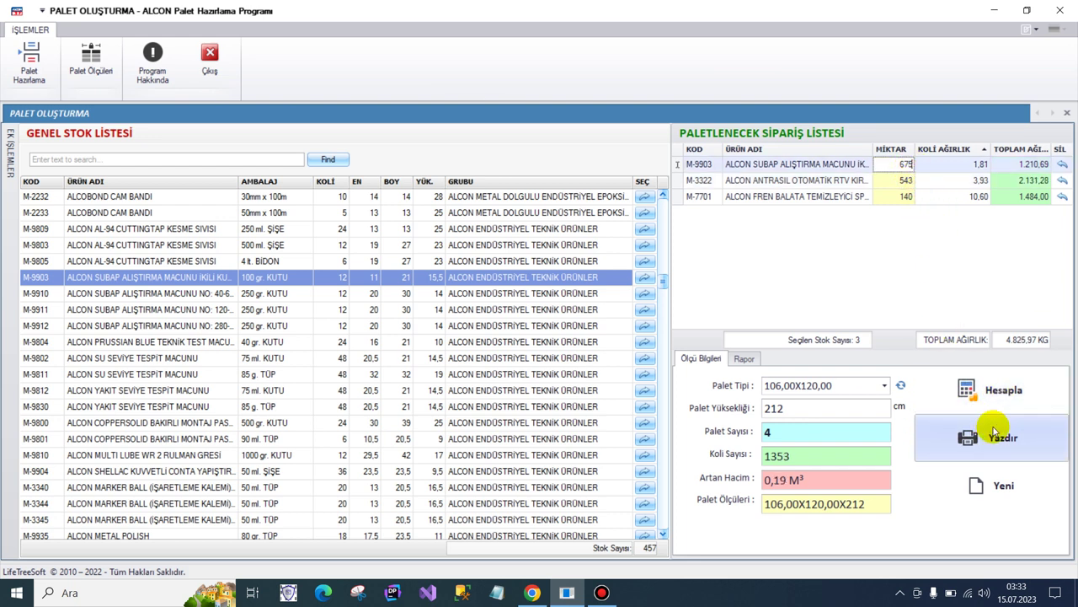
click(998, 392)
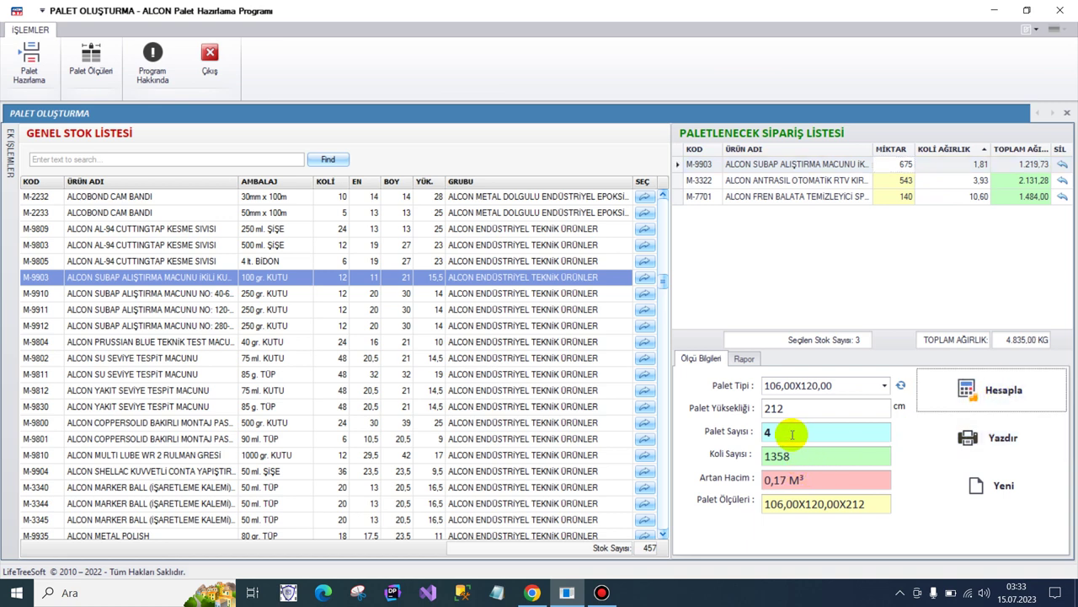
Examine the carton contents of pallets 1 to 4 one at a time in the palletizing report.
click(745, 360)
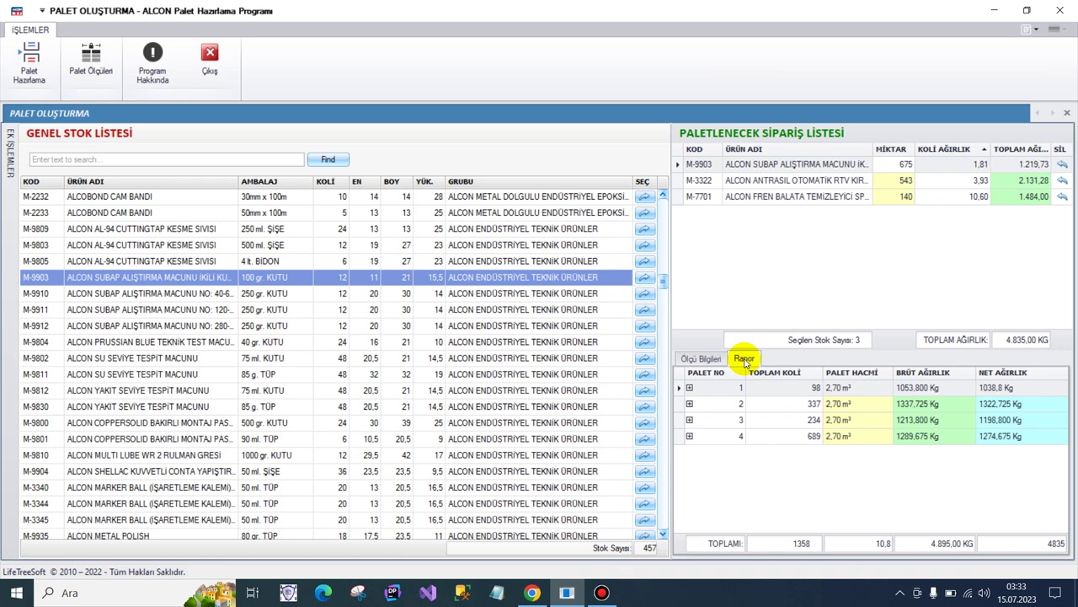
click(689, 387)
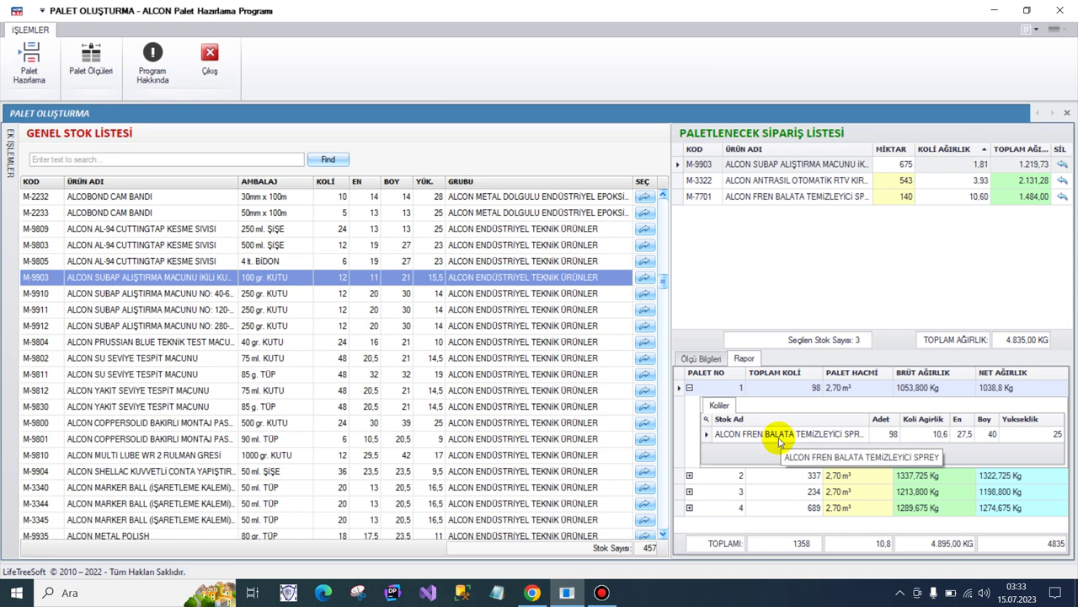
click(691, 388)
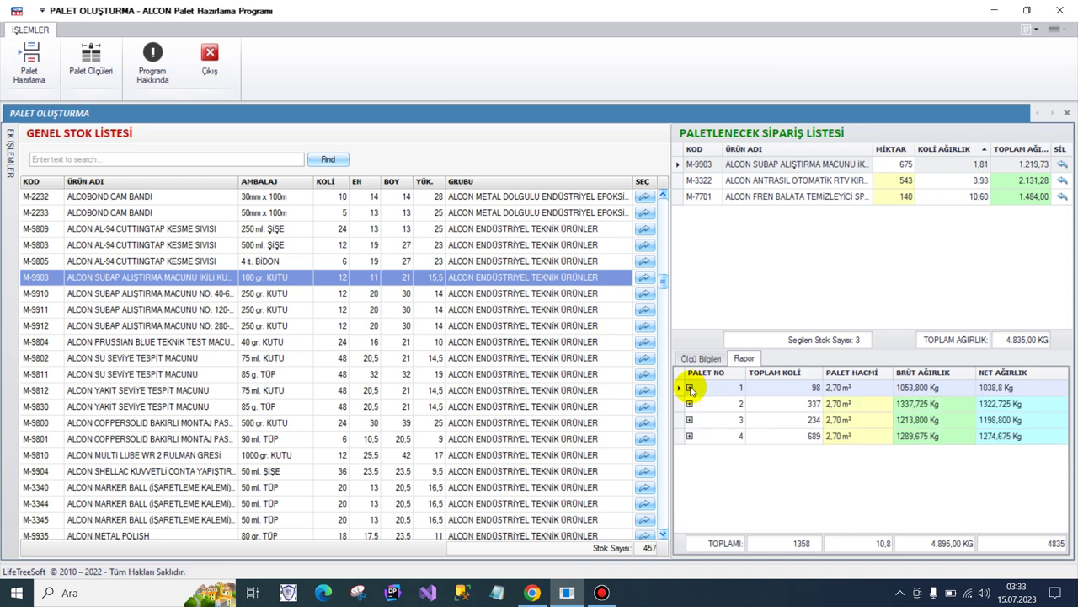
click(690, 404)
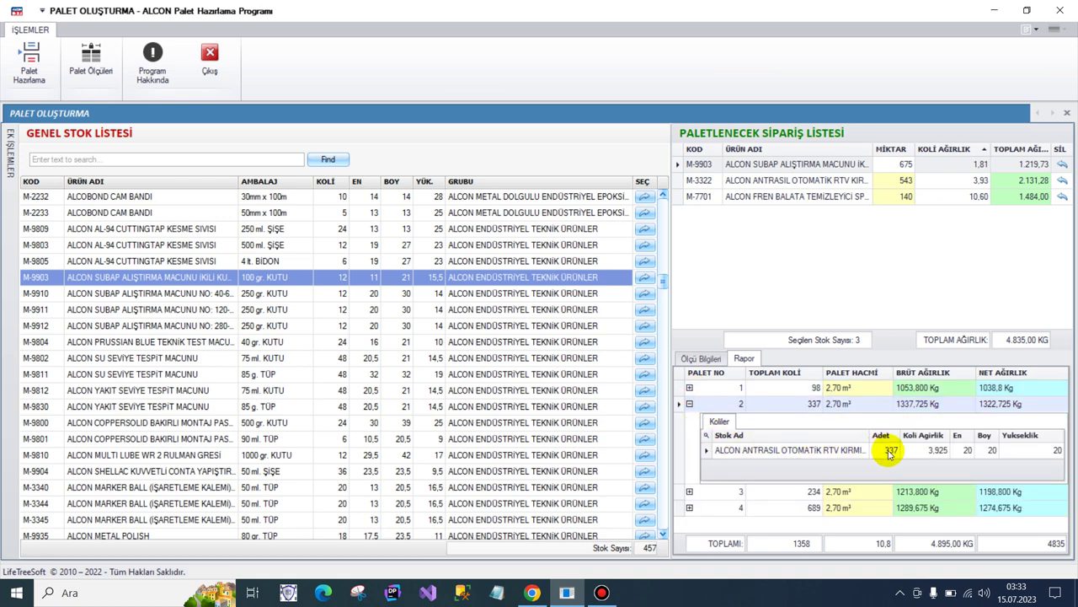
click(690, 404)
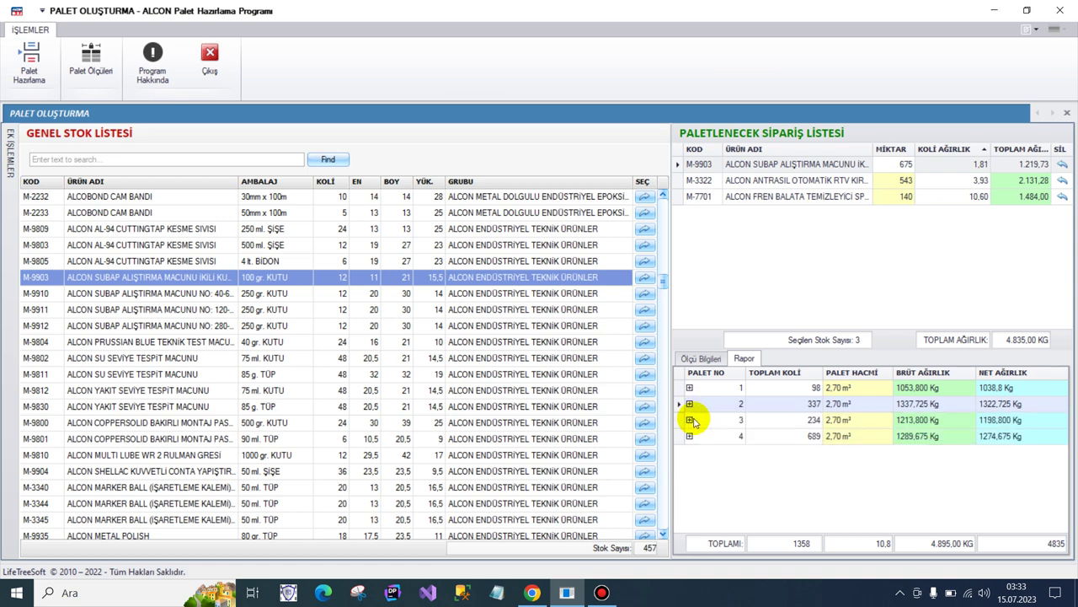
click(690, 420)
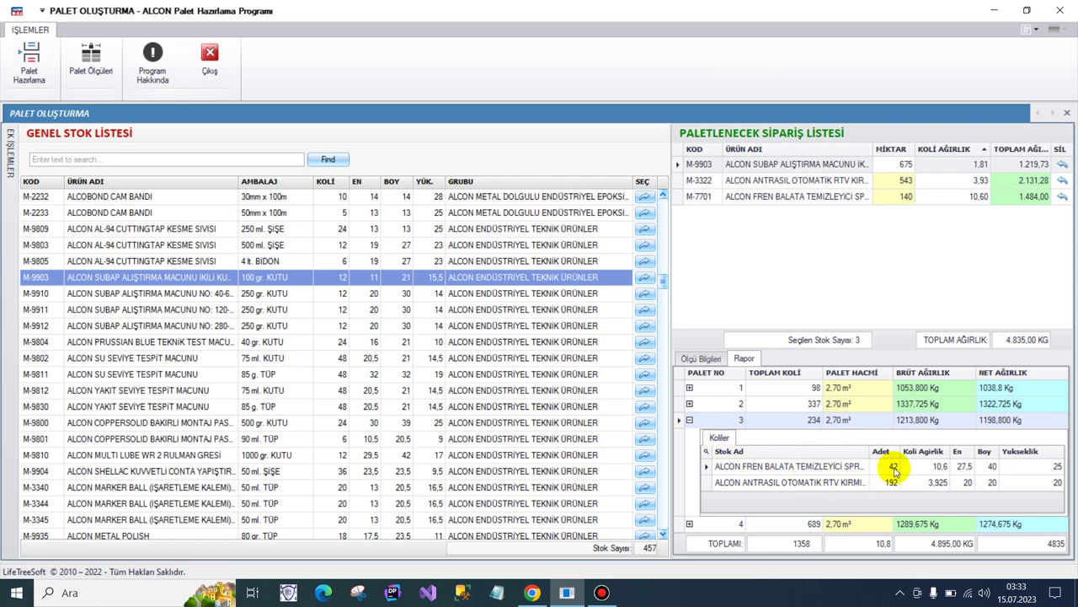
click(690, 420)
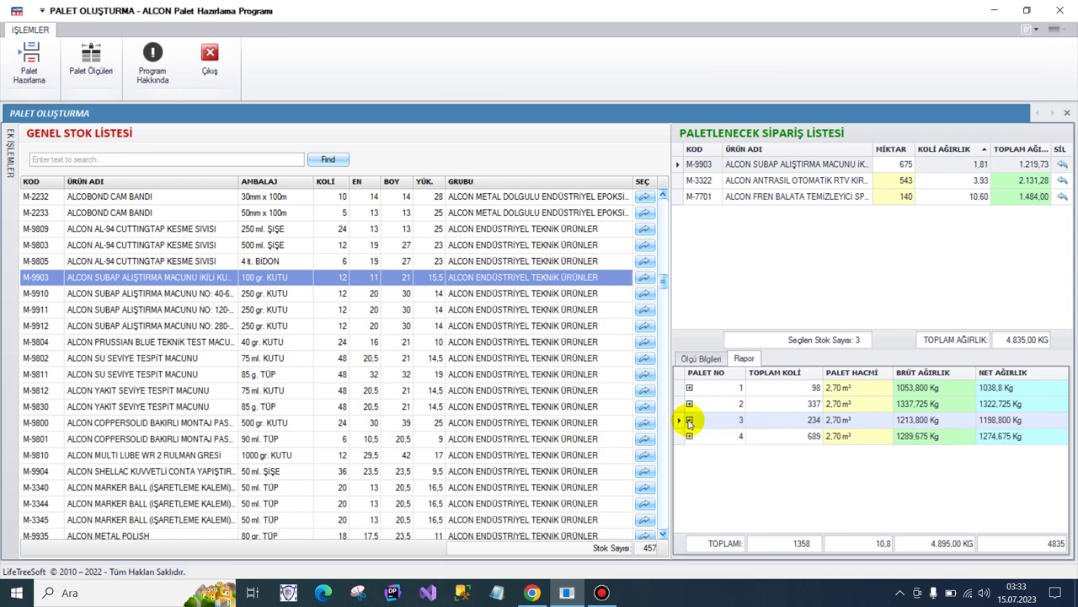
click(689, 436)
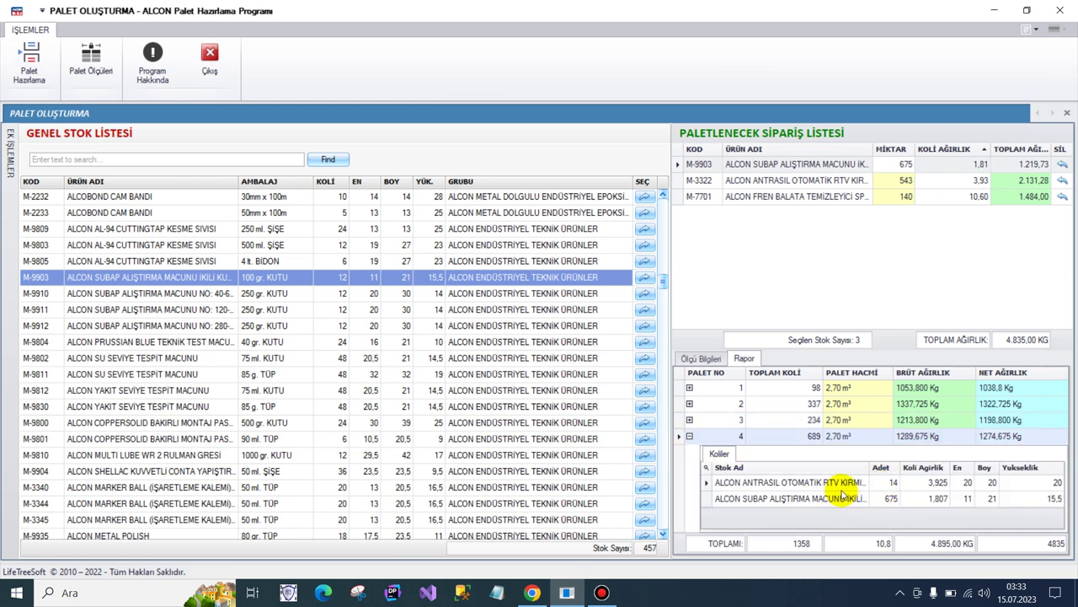
click(690, 436)
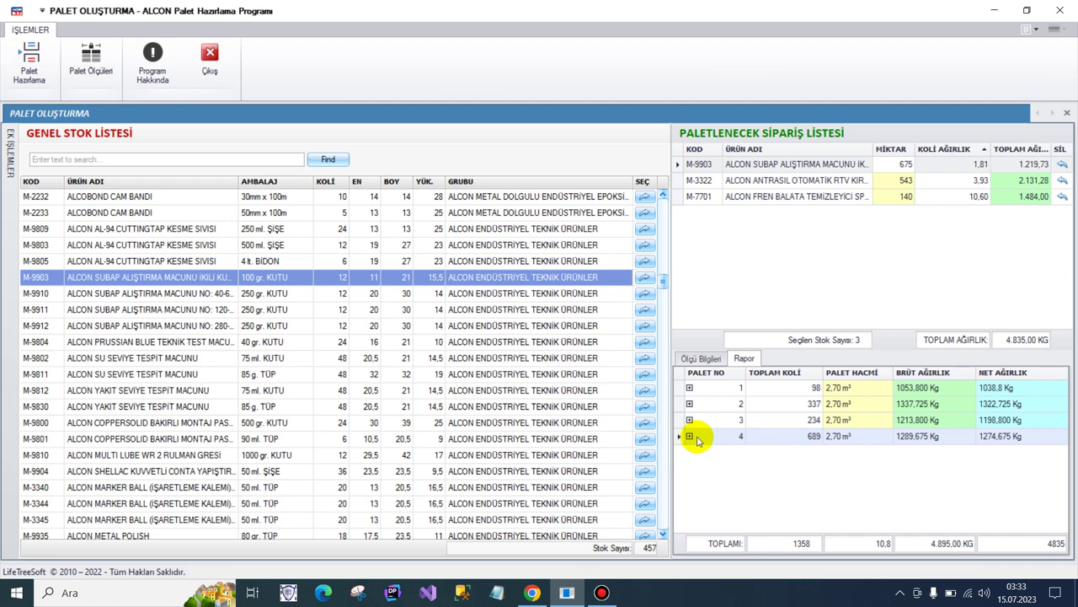
Print the pallet detail report with Microsoft Print to PDF and save it on the desktop as RAPOR.
click(700, 358)
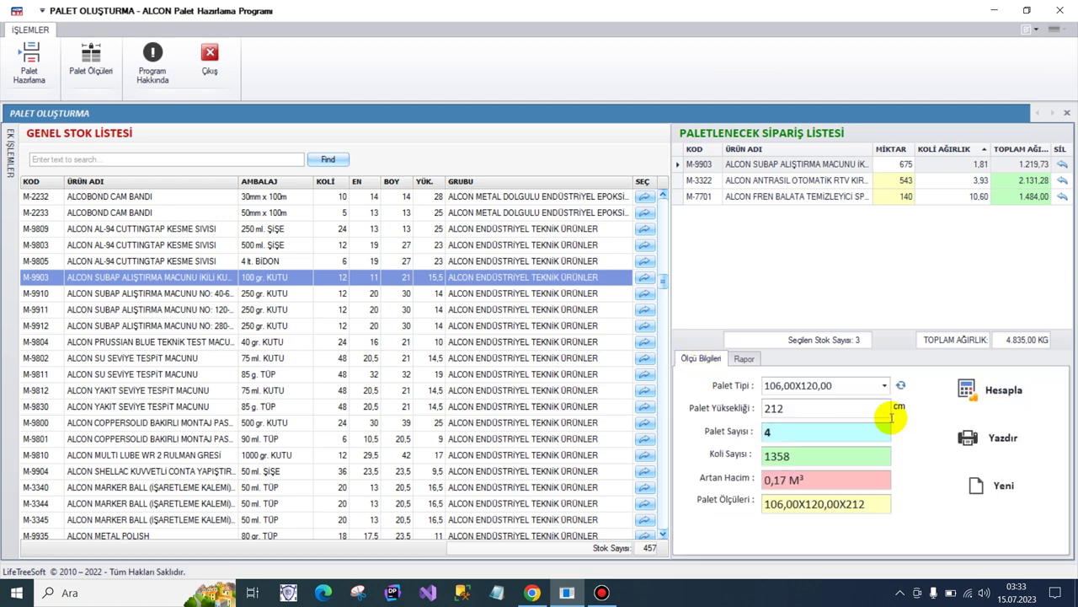
click(990, 438)
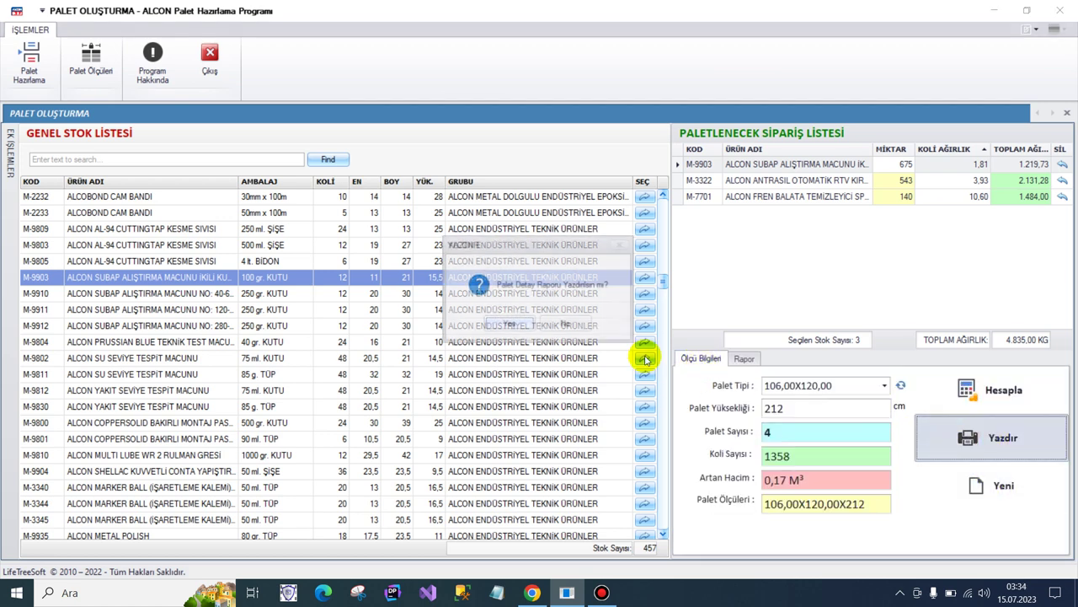
click(529, 324)
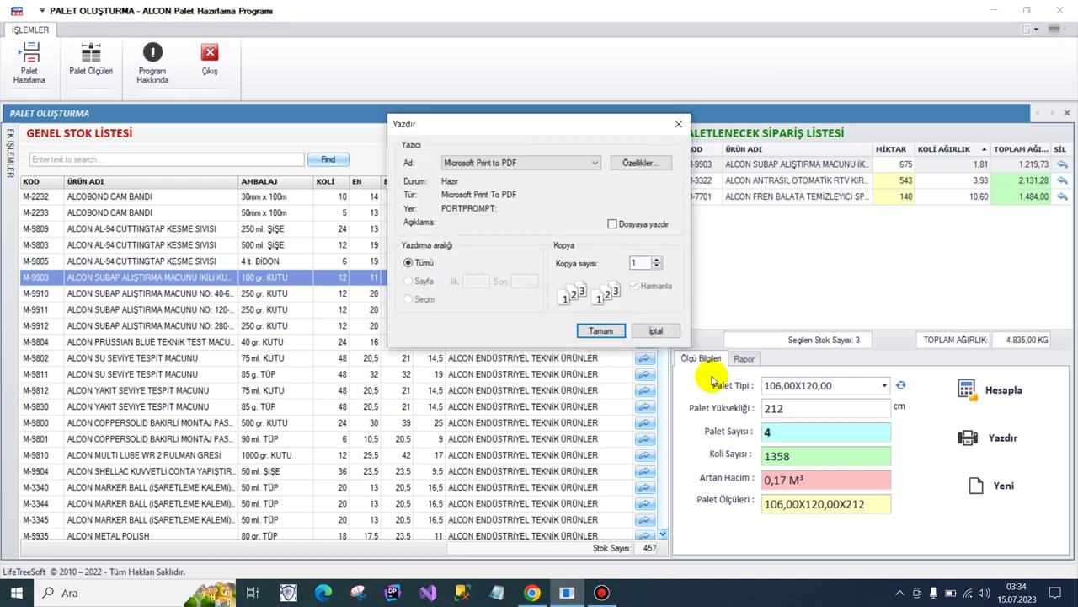
key(Return)
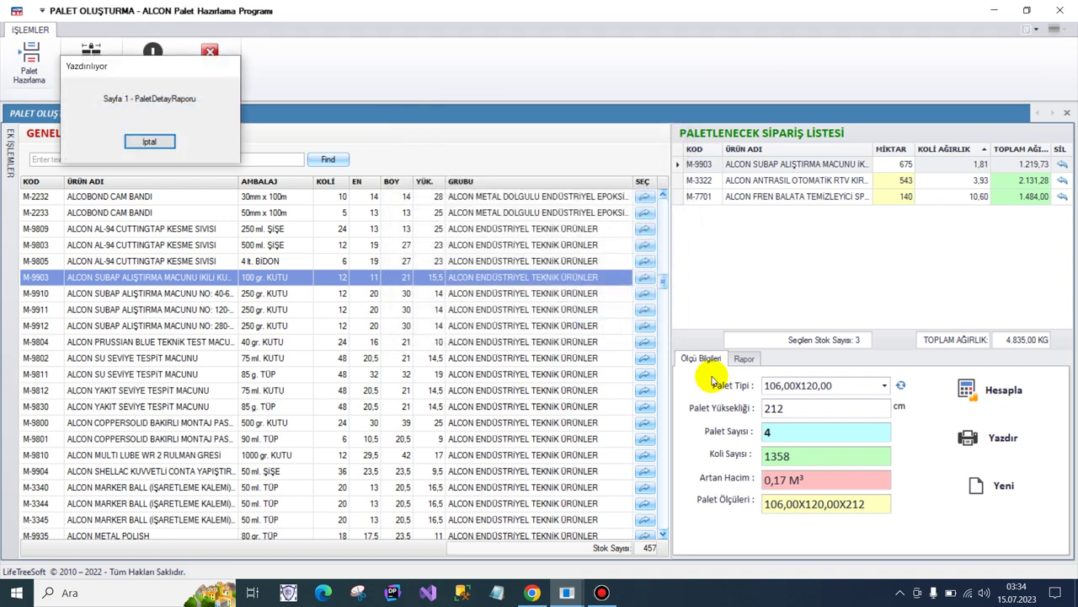
text(RAPOR)
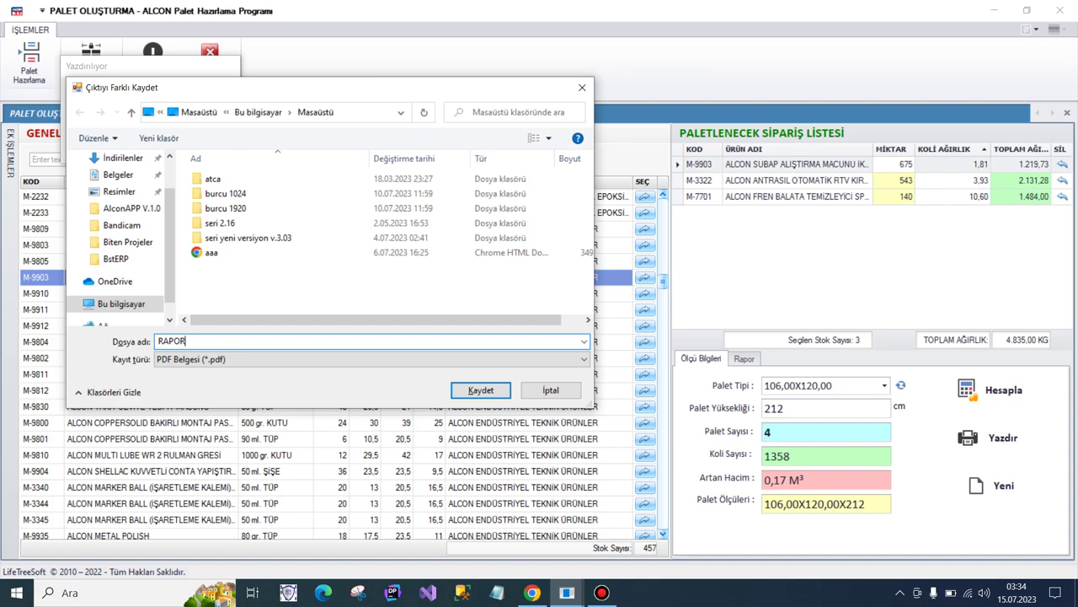
key(Return)
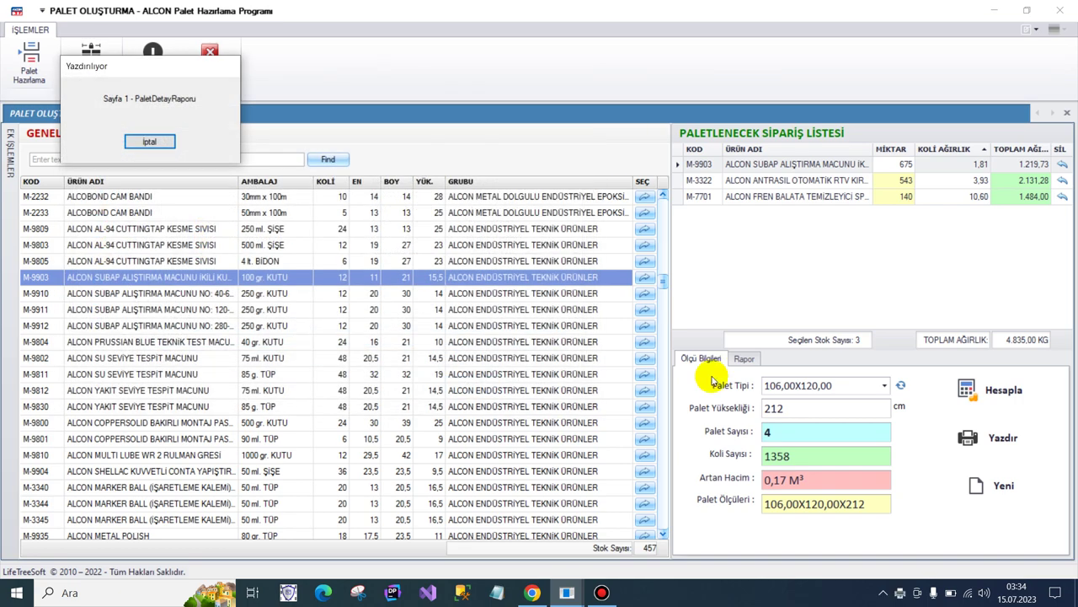
Open the RAPOR PDF from the desktop and review the stock items and carton quantities listed for each pallet.
key(super+d)
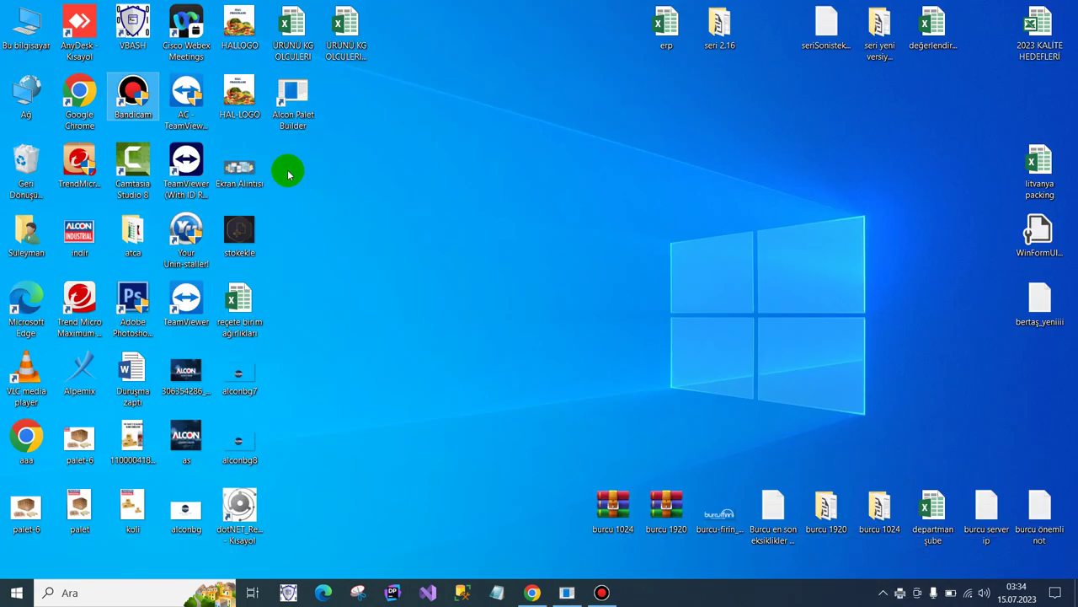
double_click(289, 172)
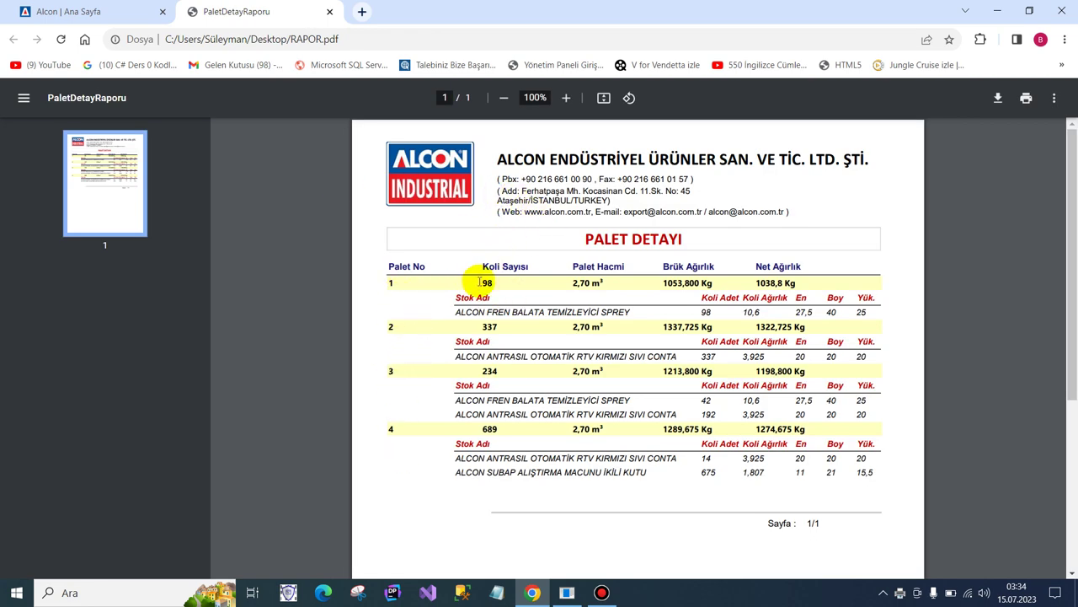
drag(491, 323, 523, 369)
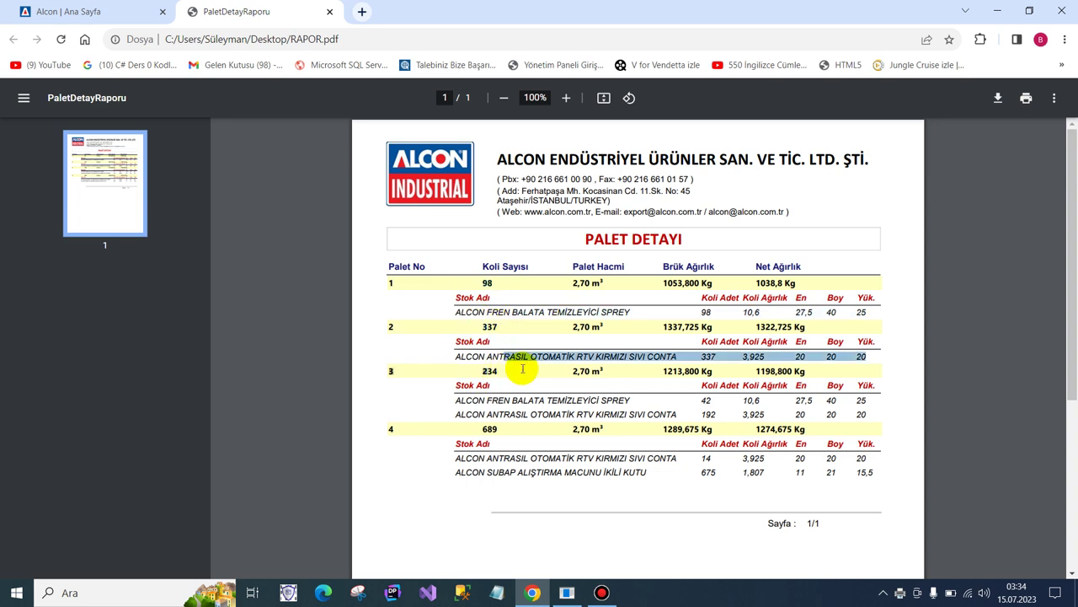
click(517, 402)
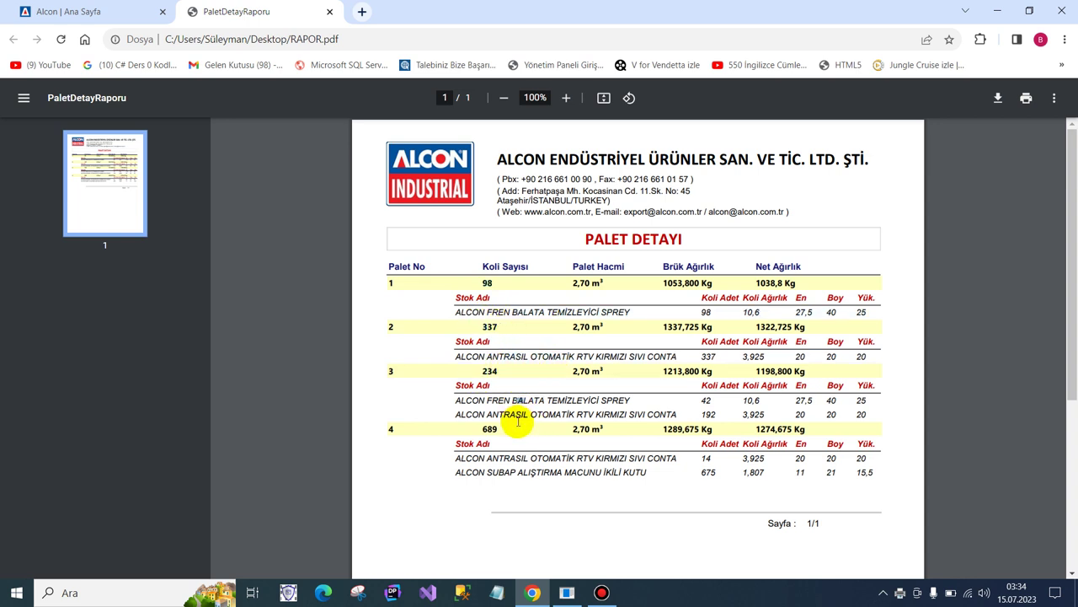
double_click(709, 414)
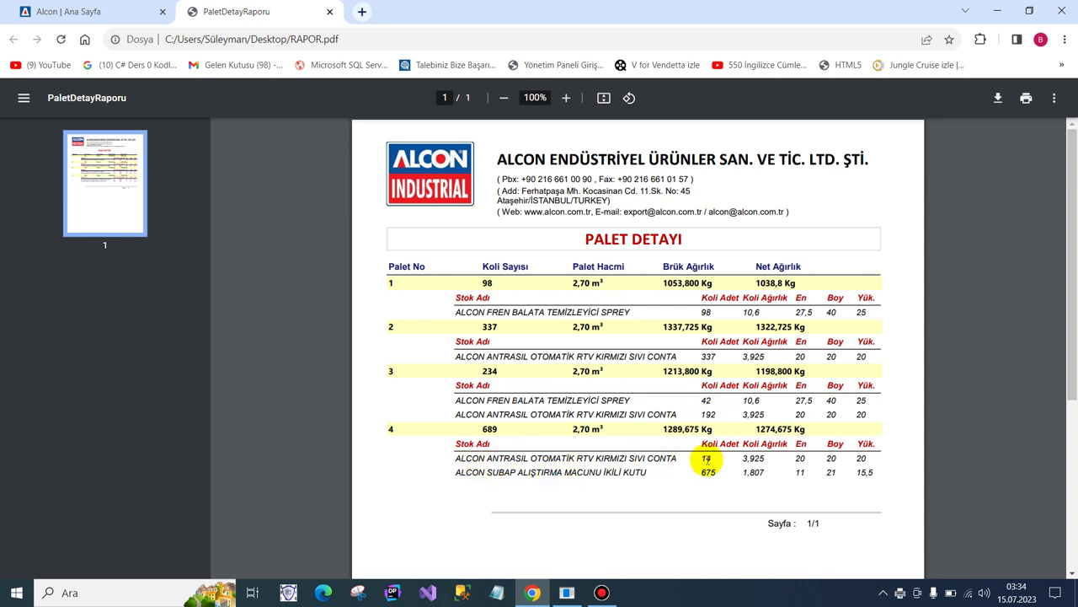
drag(706, 459, 633, 458)
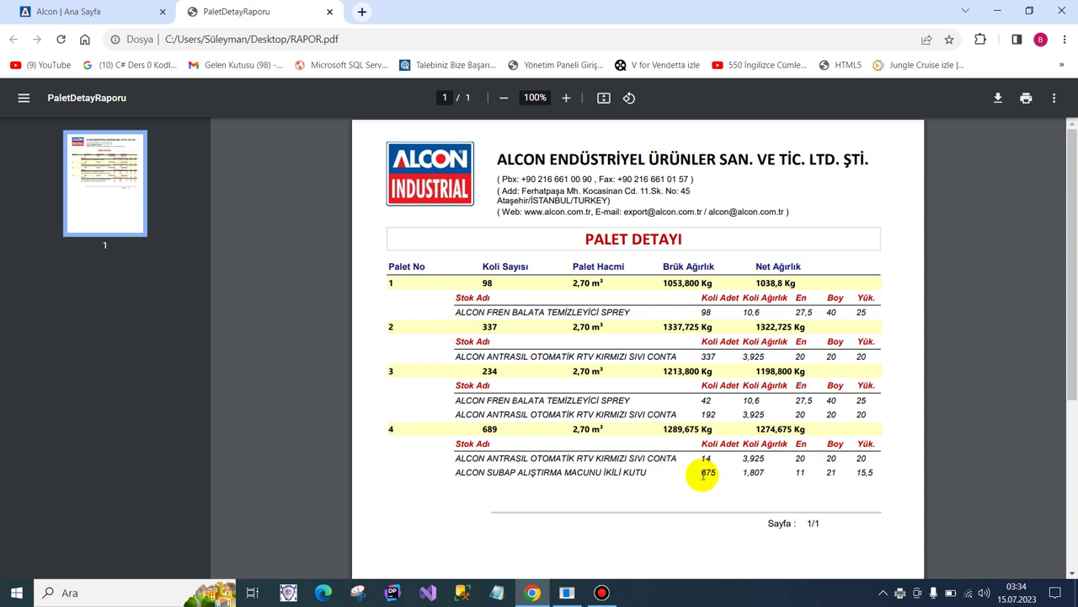
drag(703, 473, 584, 472)
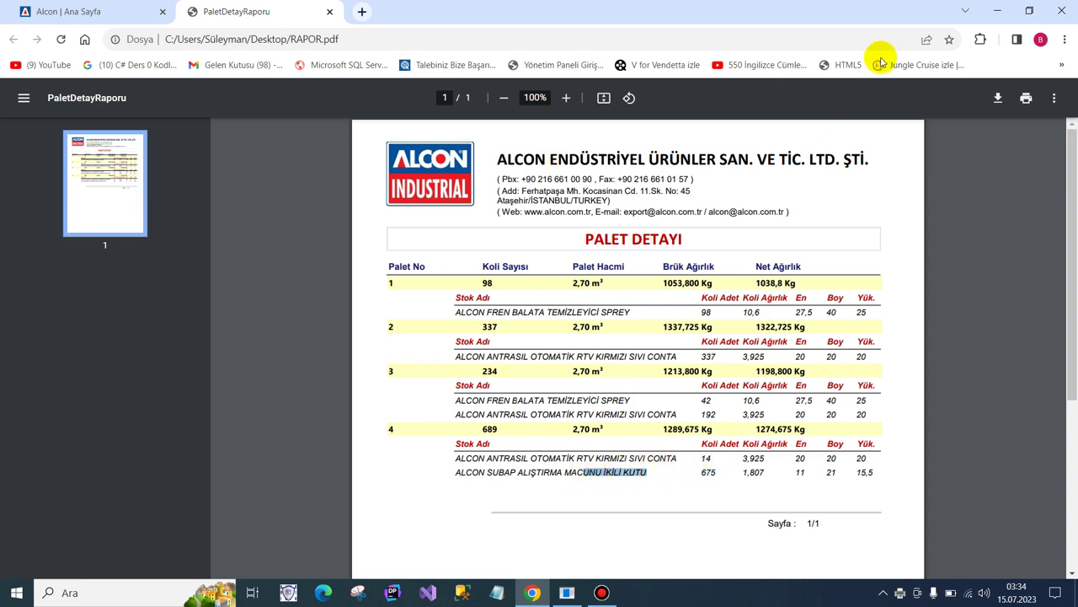
Return to the pallet program and start a new palletizing job, confirming that all current data is cleared.
click(998, 14)
click(567, 593)
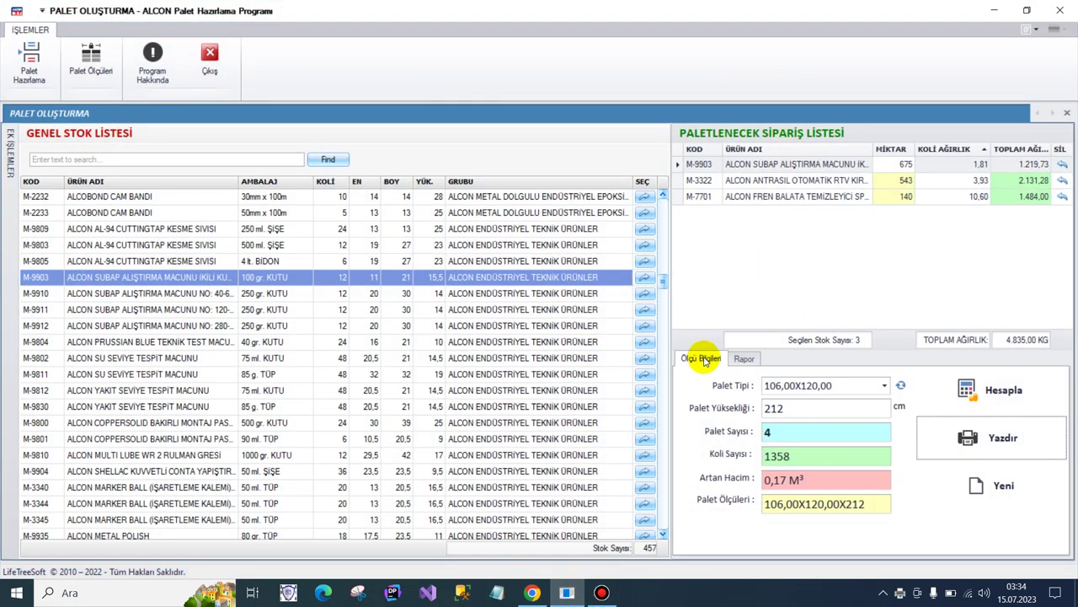
click(944, 486)
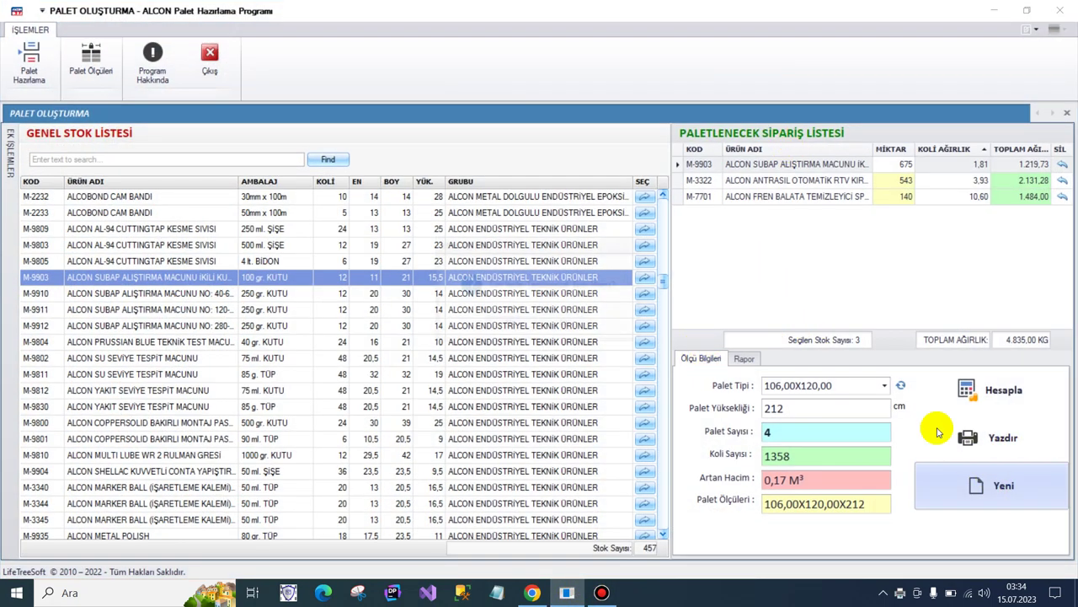
click(516, 321)
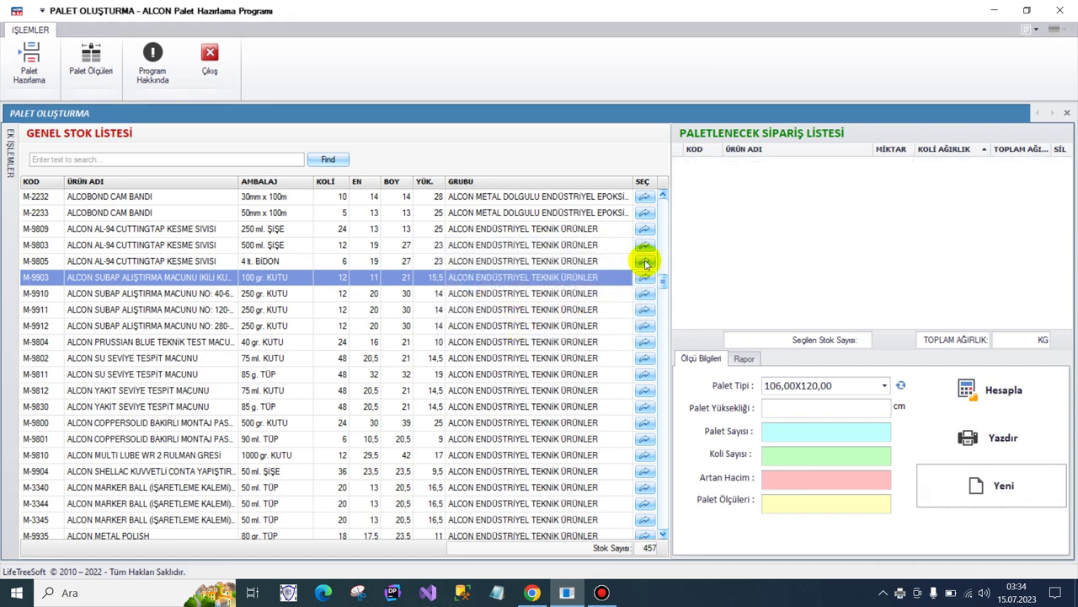
Add the 500 ml ALCON DERİ VE VİNİL TEMİZLEYİCİ (M-9894) to the order list with a quantity of 2300.
drag(664, 281, 657, 329)
click(645, 327)
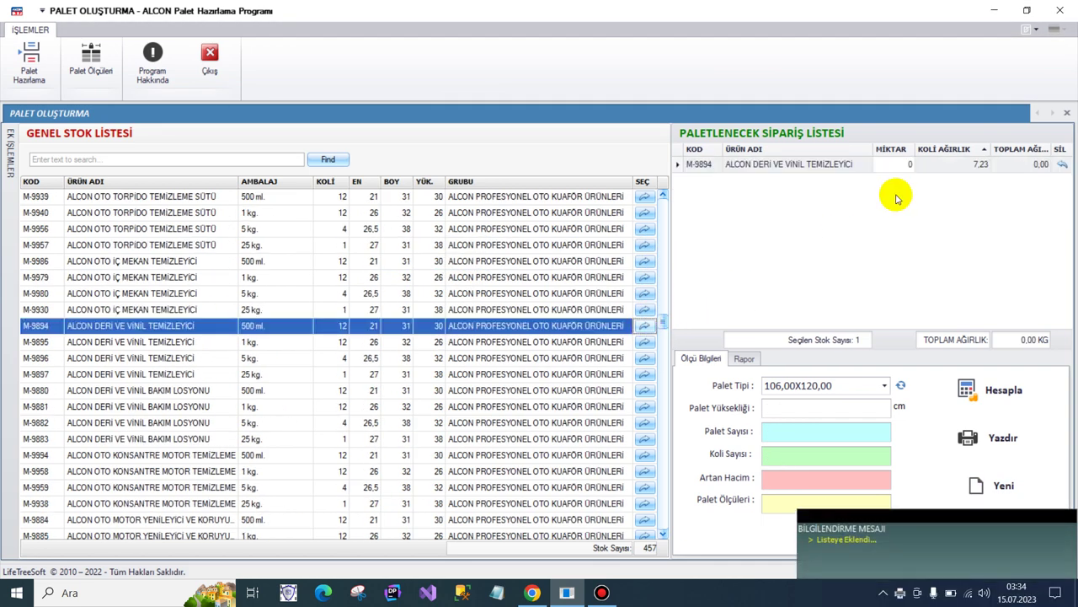
click(895, 164)
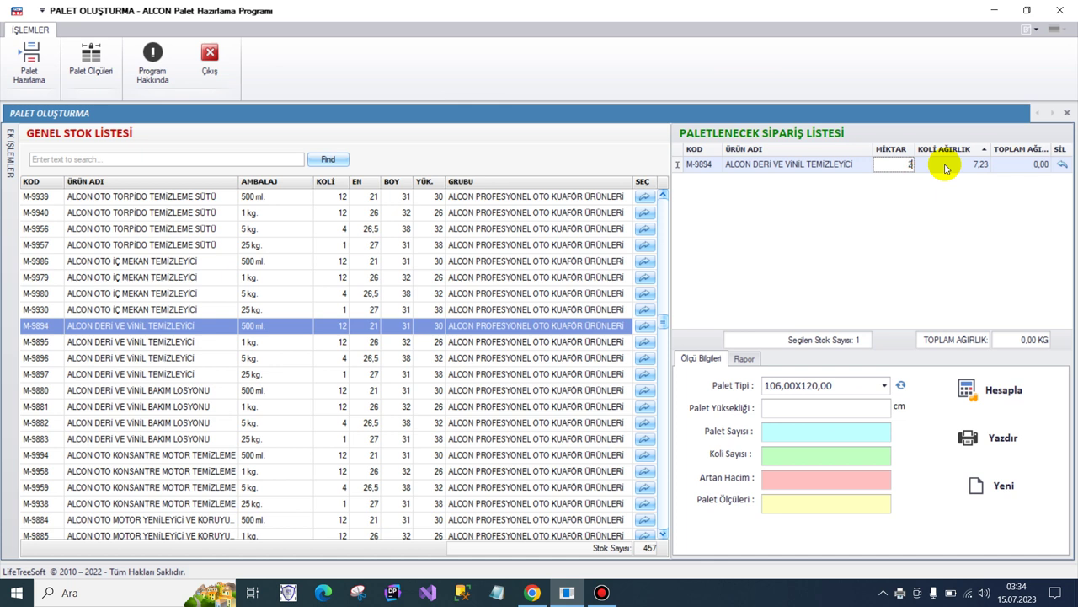
text(2300)
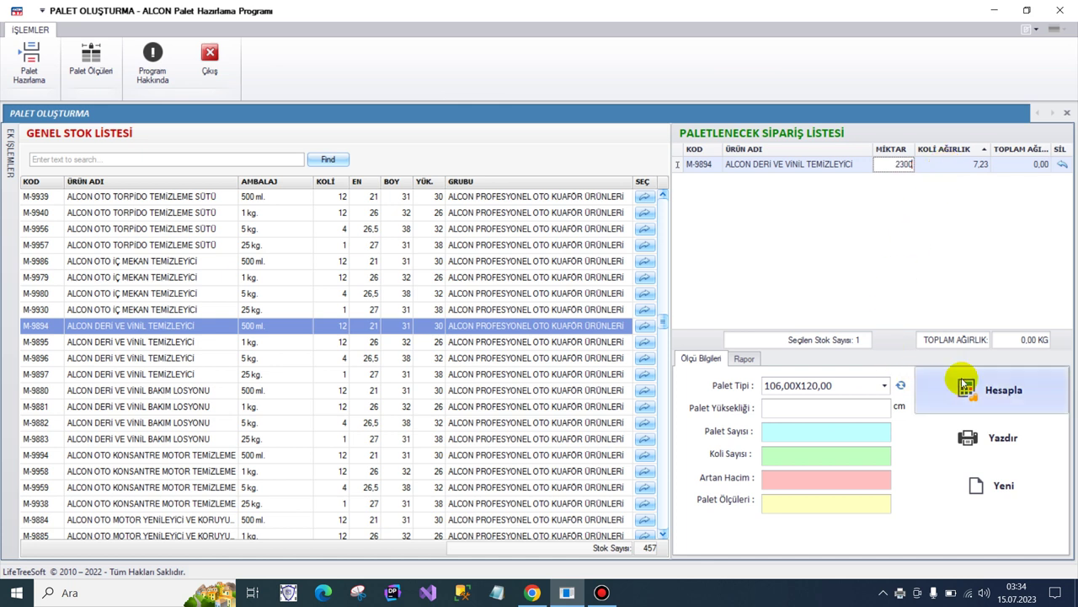
Keep the 106,00X120,00 pallet type, set the pallet height to 180 cm and calculate the pallets.
click(886, 385)
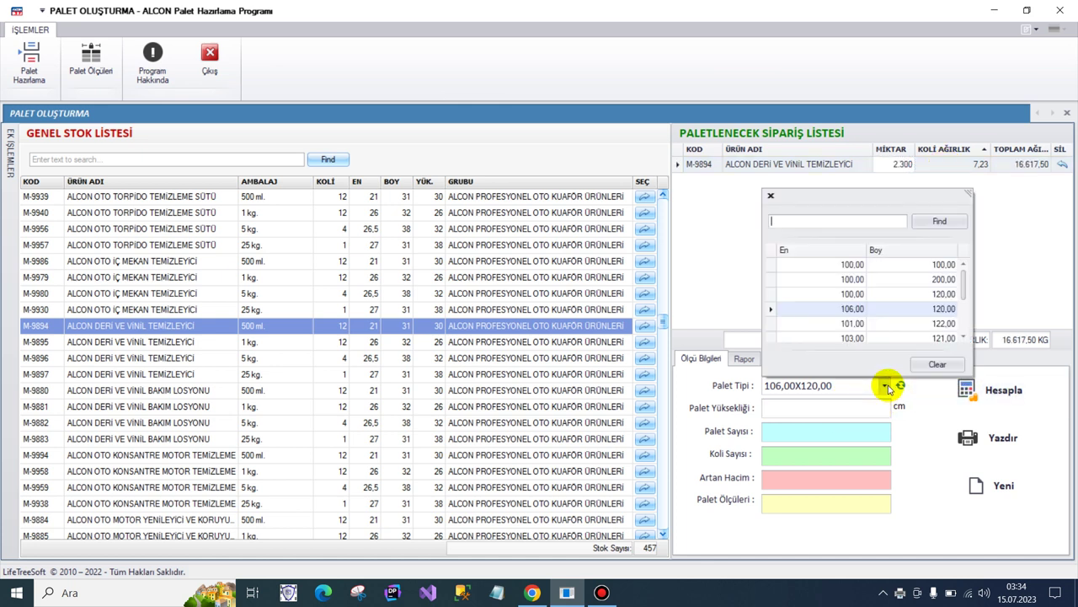
click(886, 385)
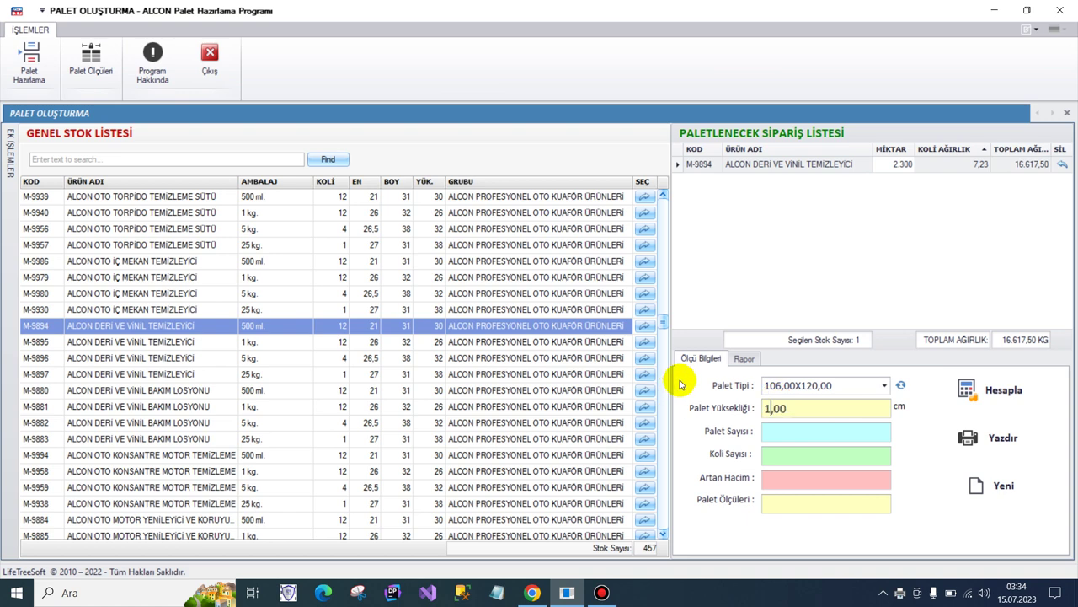
text(80)
click(961, 387)
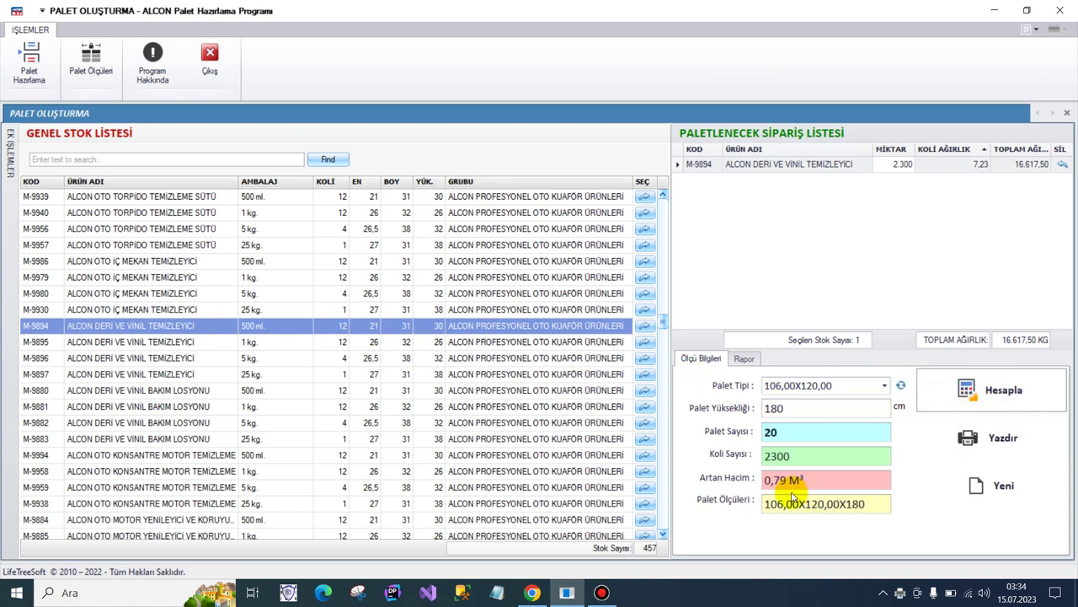
Review the per-pallet report for the M-9894 order, including the carton details of pallet 2.
click(744, 358)
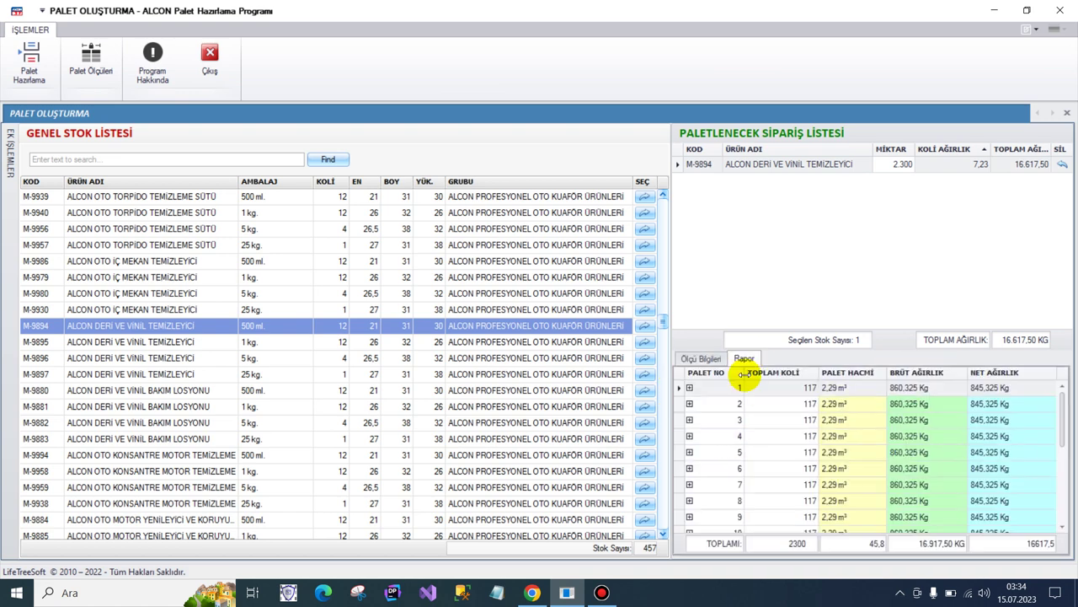
click(688, 403)
click(688, 404)
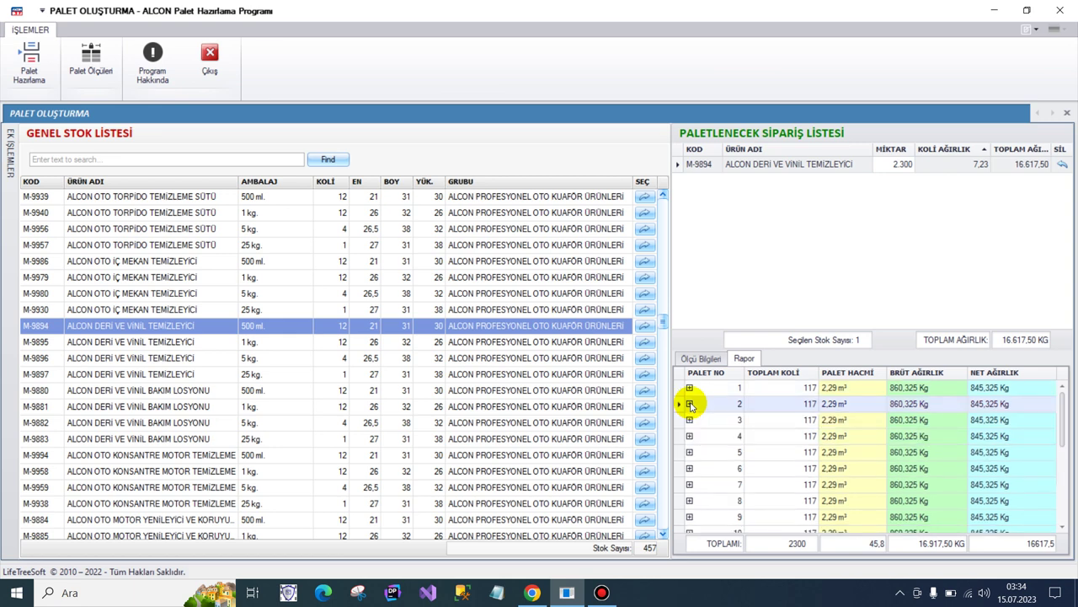
Print the pallet detail report to PDF and save it on the desktop as 444.
click(707, 358)
click(991, 437)
click(515, 322)
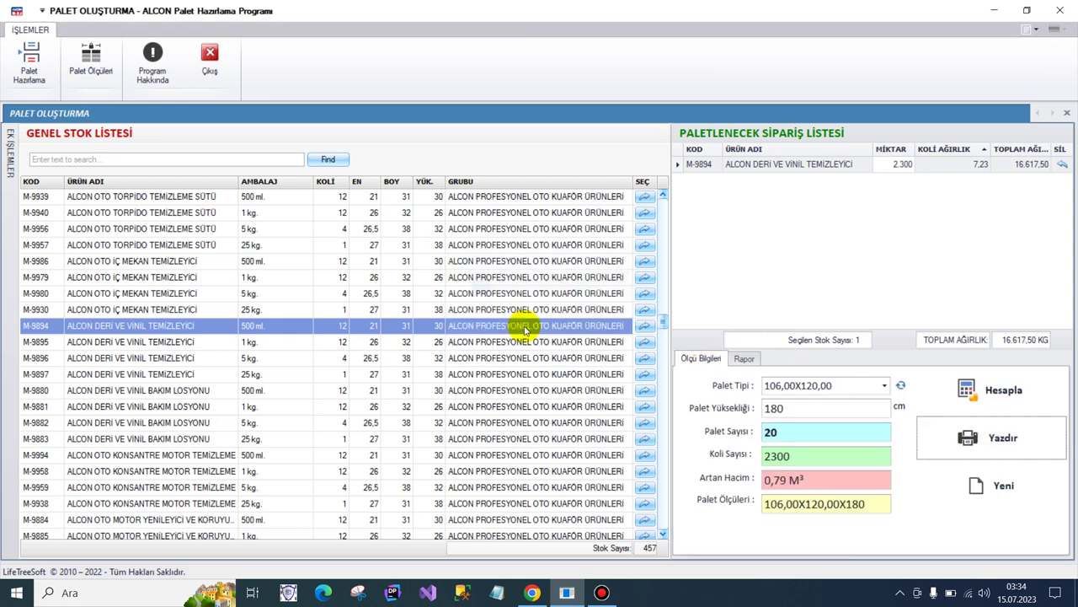
key(Return)
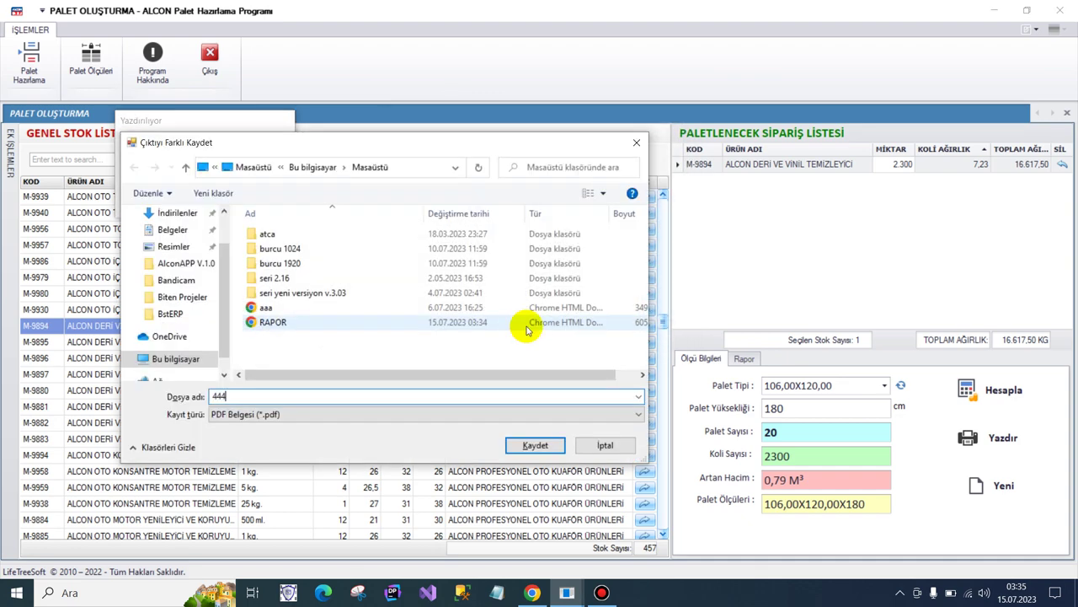
text(444)
key(Return)
Open the 444 PDF from the desktop and review the pallet details across both pages.
key(super+d)
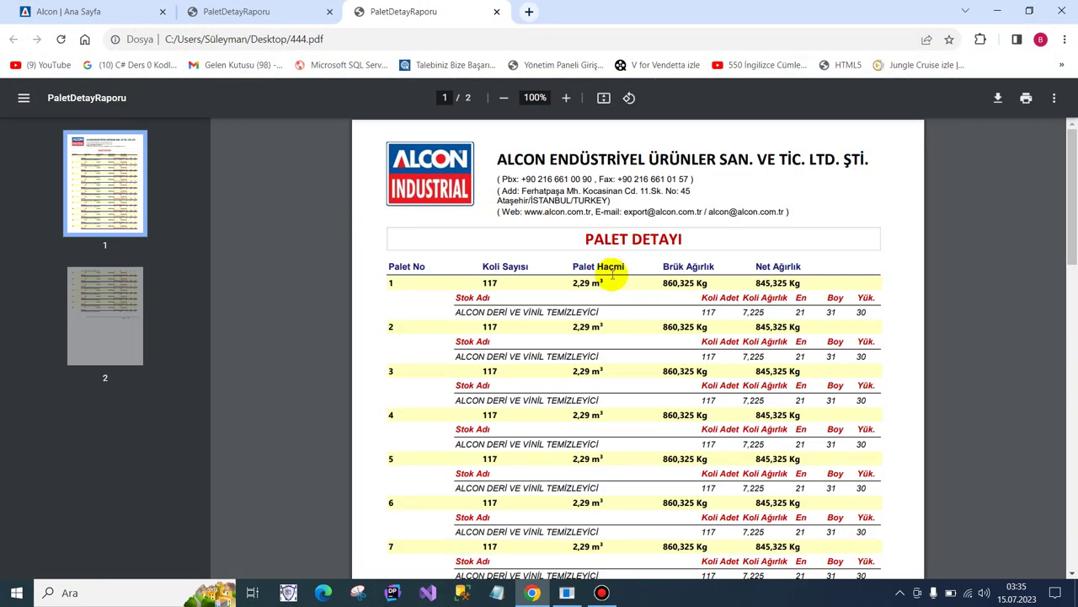
scroll(620, 294, down, 20)
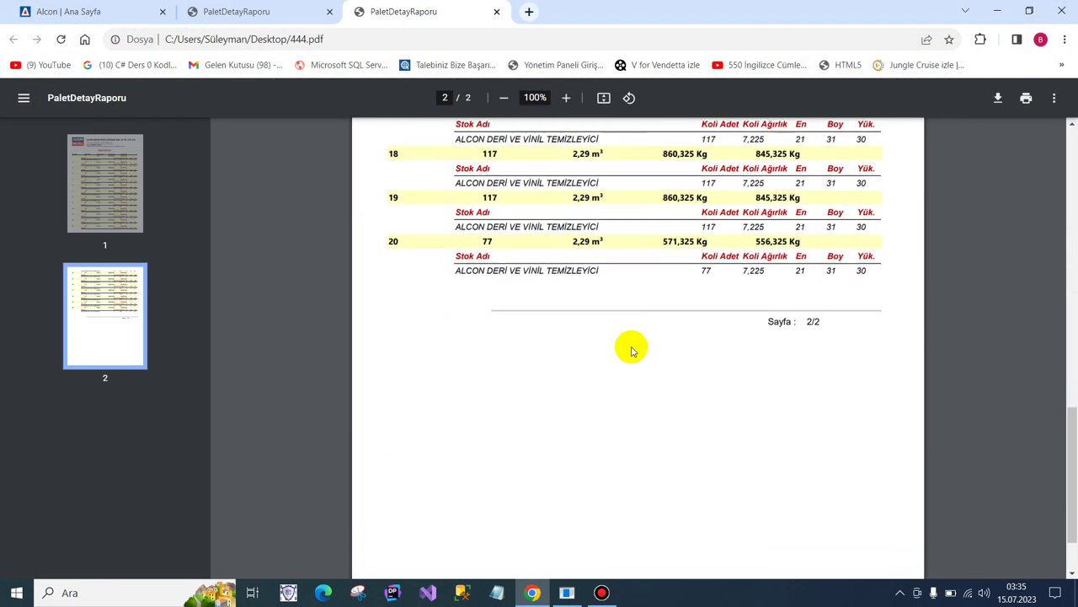
scroll(632, 350, up, 20)
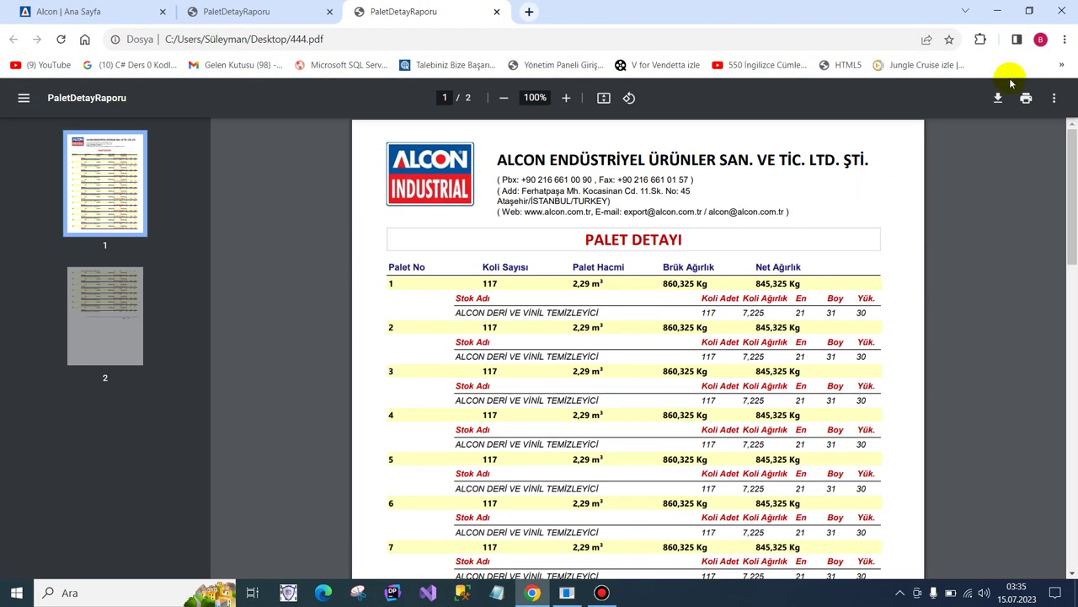
Switch back to the pallet program, check the pallet count and clear the M-9894 order for another new job.
click(998, 11)
click(566, 592)
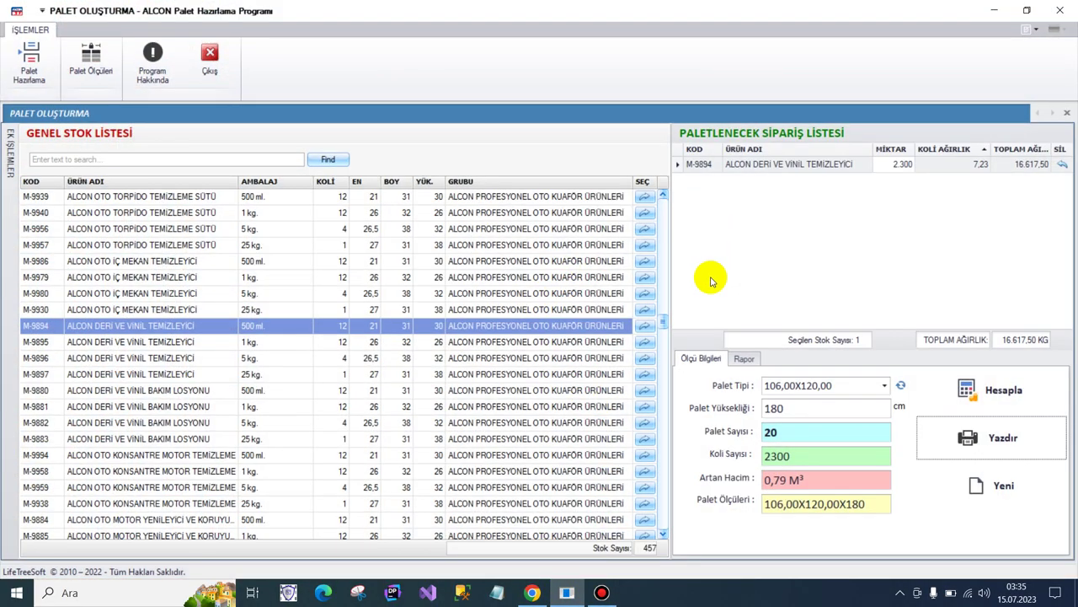
double_click(799, 431)
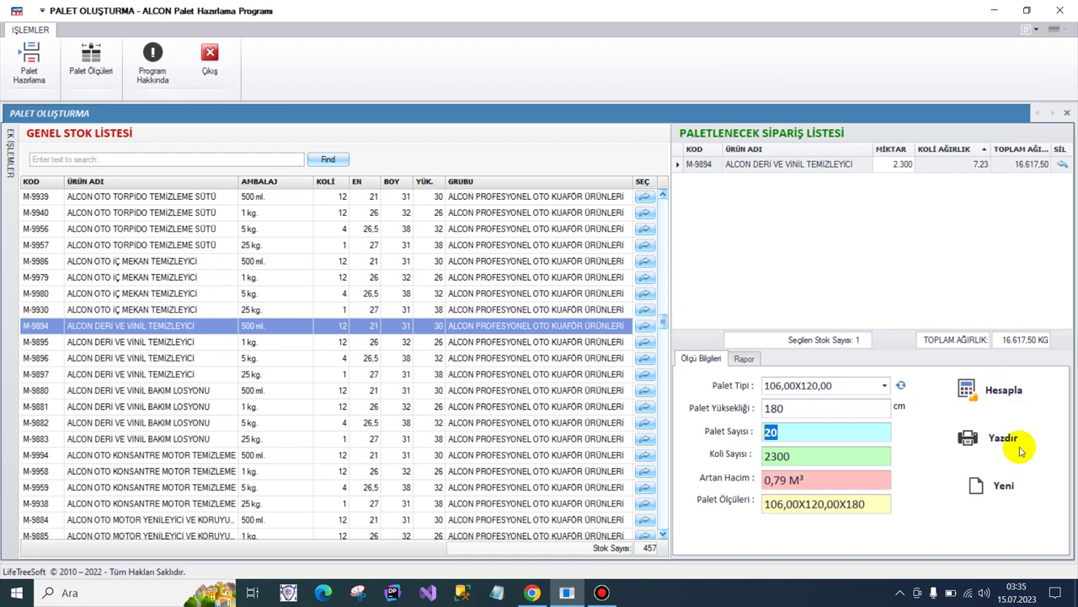
click(1003, 496)
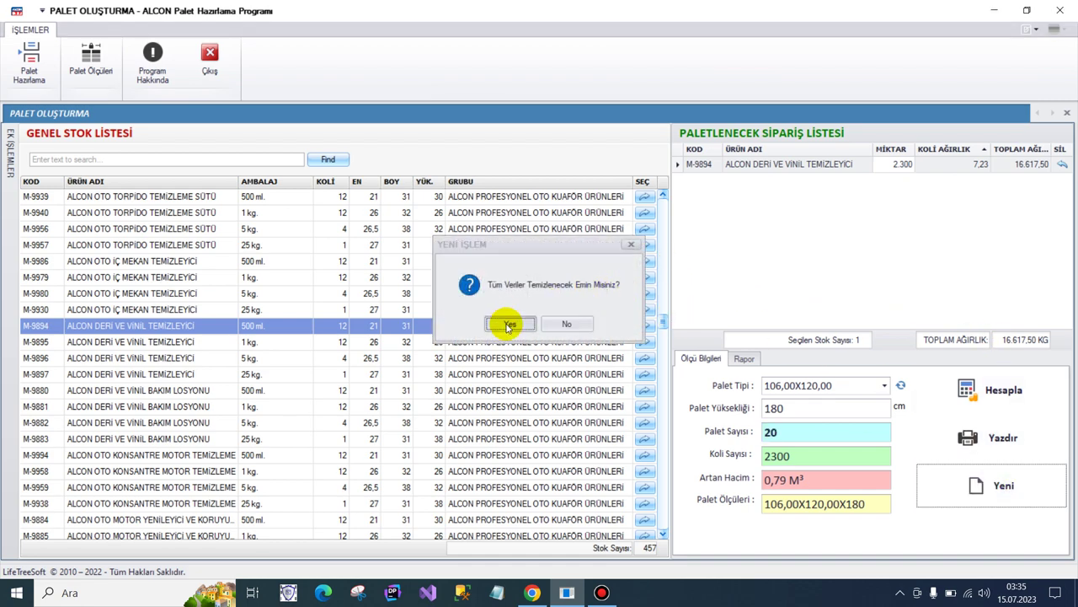
click(501, 319)
Add stock items M-3320, M-5514 and M-9011 from the general stock list to the order list.
drag(665, 321, 667, 204)
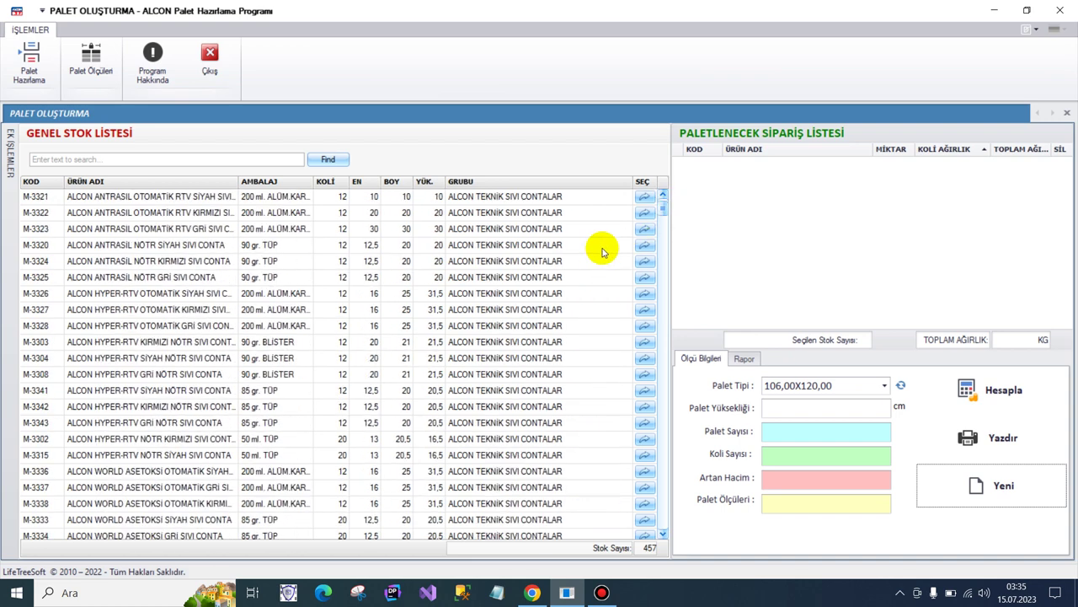
click(644, 245)
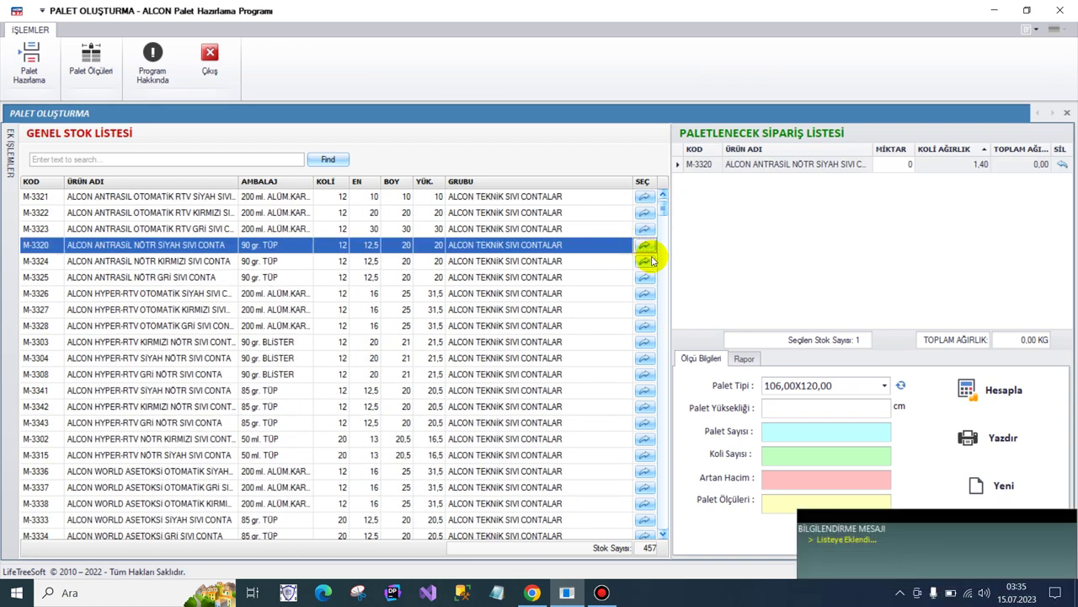
scroll(666, 216, down, 1)
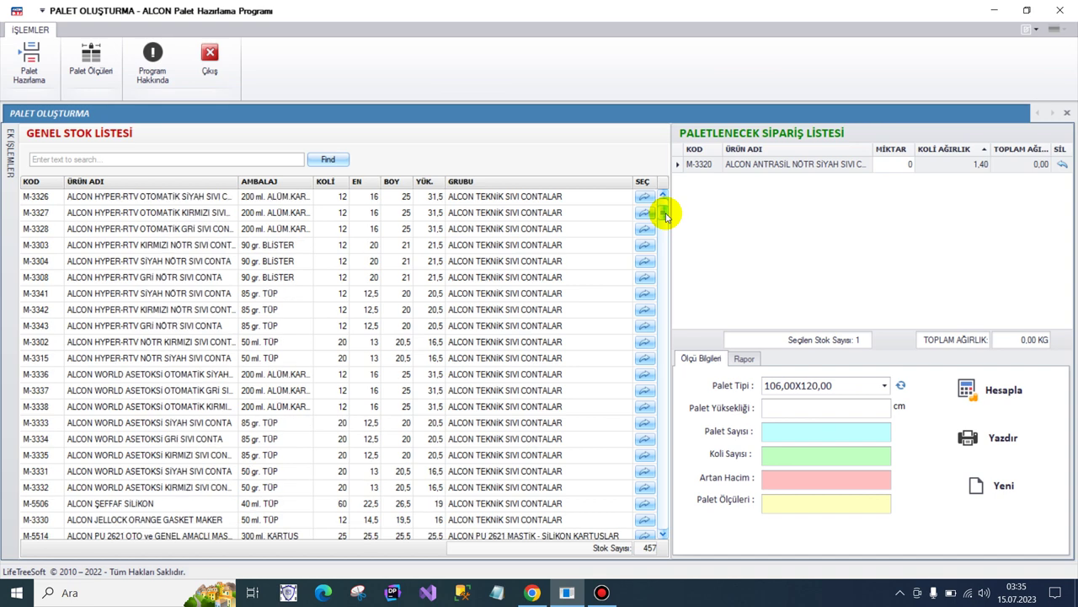
scroll(661, 215, down, 4)
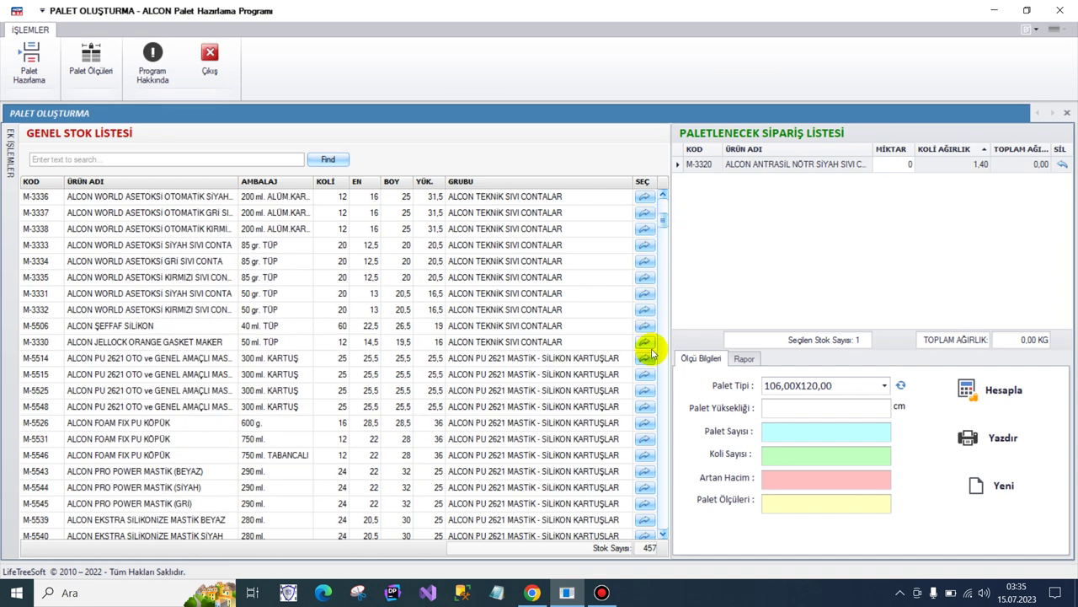
click(643, 358)
scroll(664, 218, down, 5)
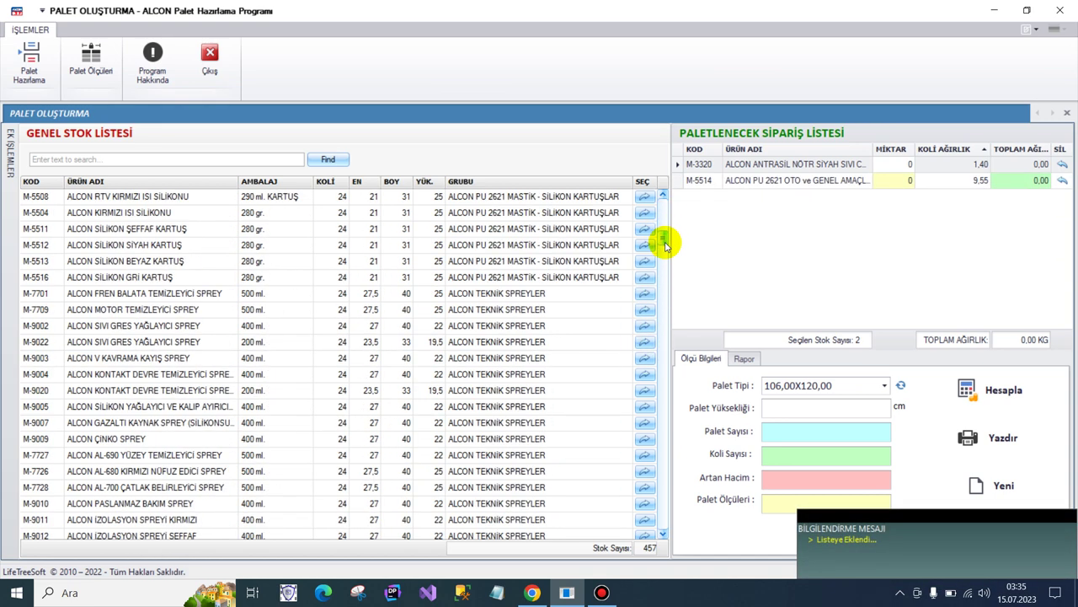
click(644, 310)
Set the order quantities to 333 for M-3320, 222 for M-9011 and 111 for M-5514.
click(881, 165)
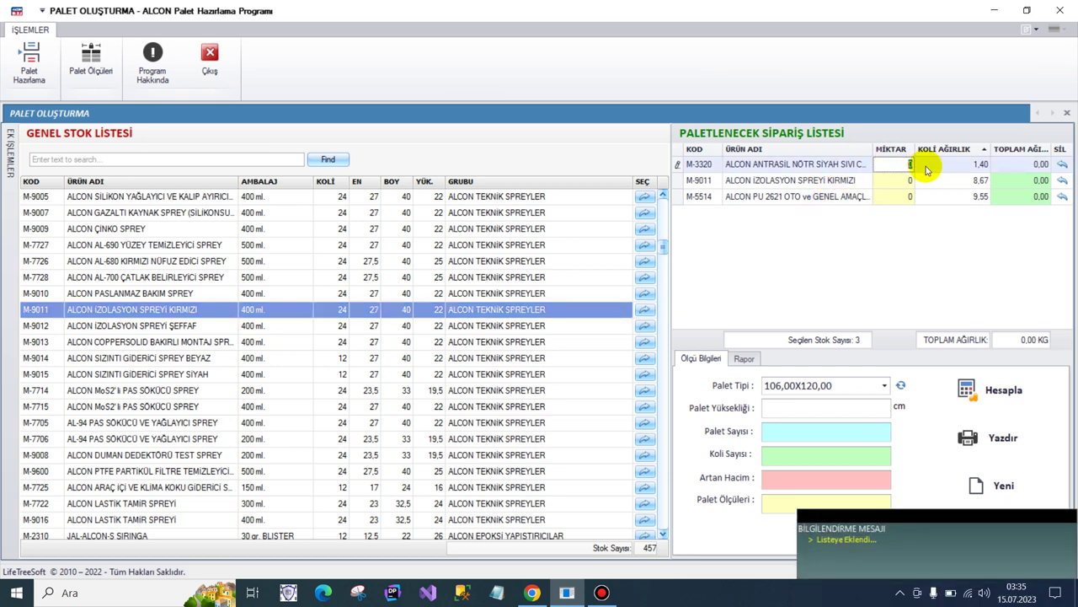
text(333)
key(Return)
text(22)
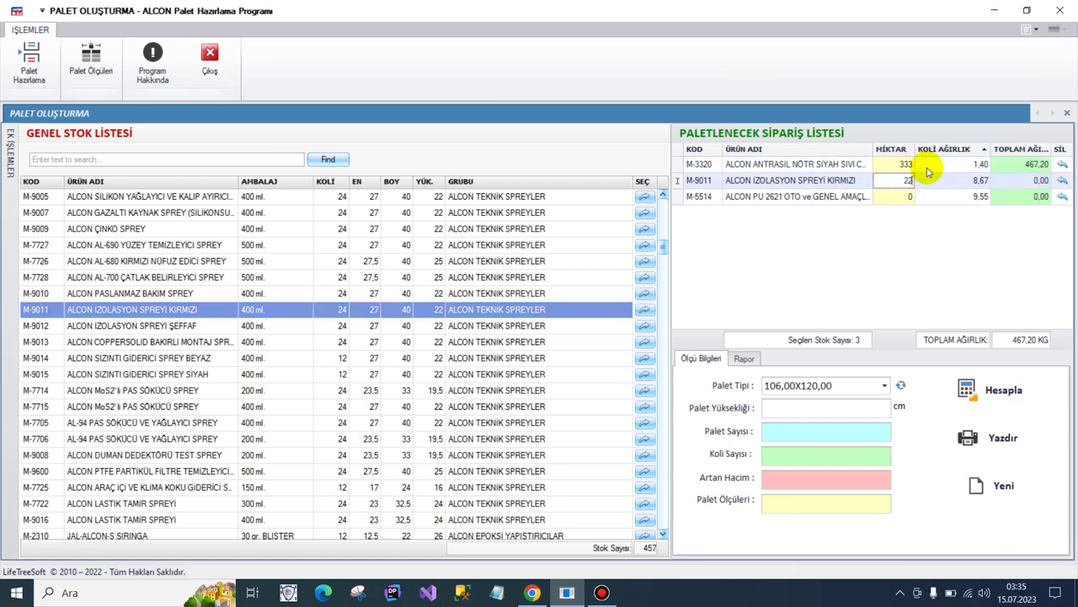
text(2)
key(Return)
text(111)
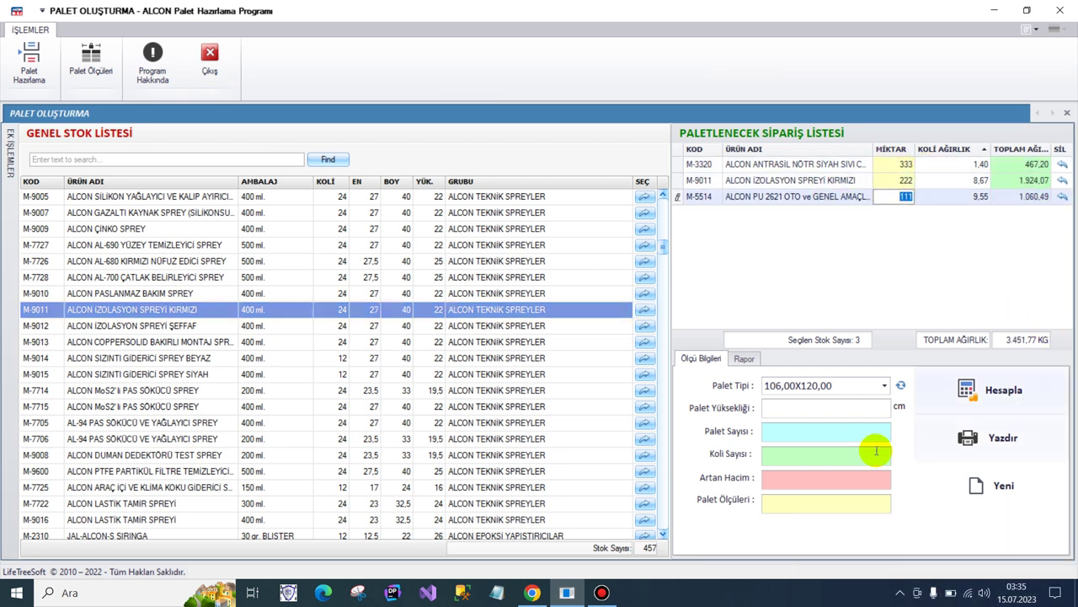
Set the pallet height to 212 cm and calculate the pallets for the three items.
click(775, 410)
text(212)
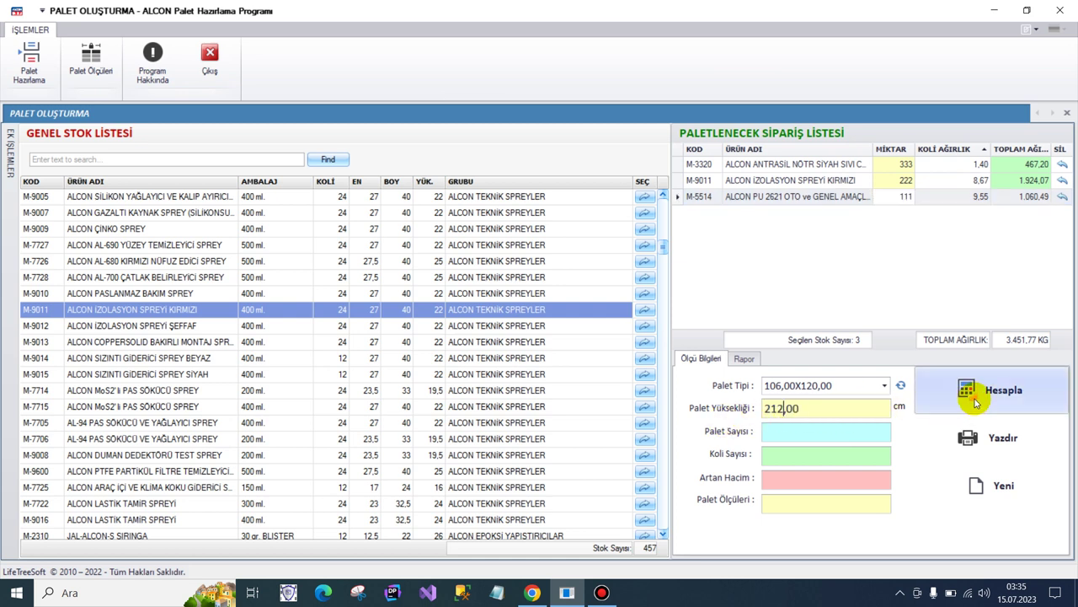
click(976, 400)
Check the leftover volume, set the M-5514 order quantity to 340 and recalculate the pallets.
click(725, 433)
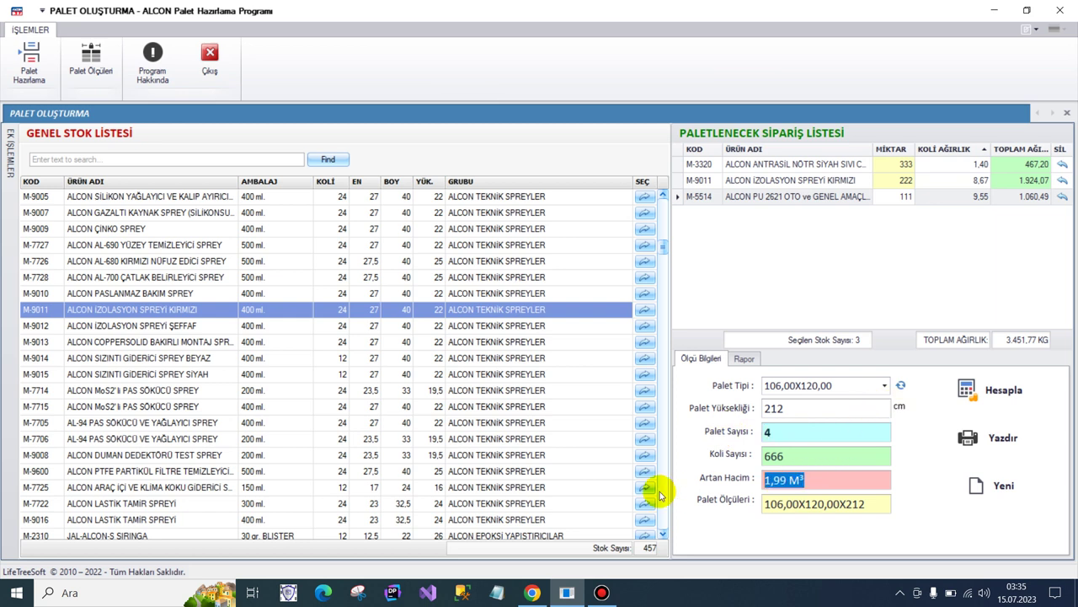
drag(763, 481, 804, 481)
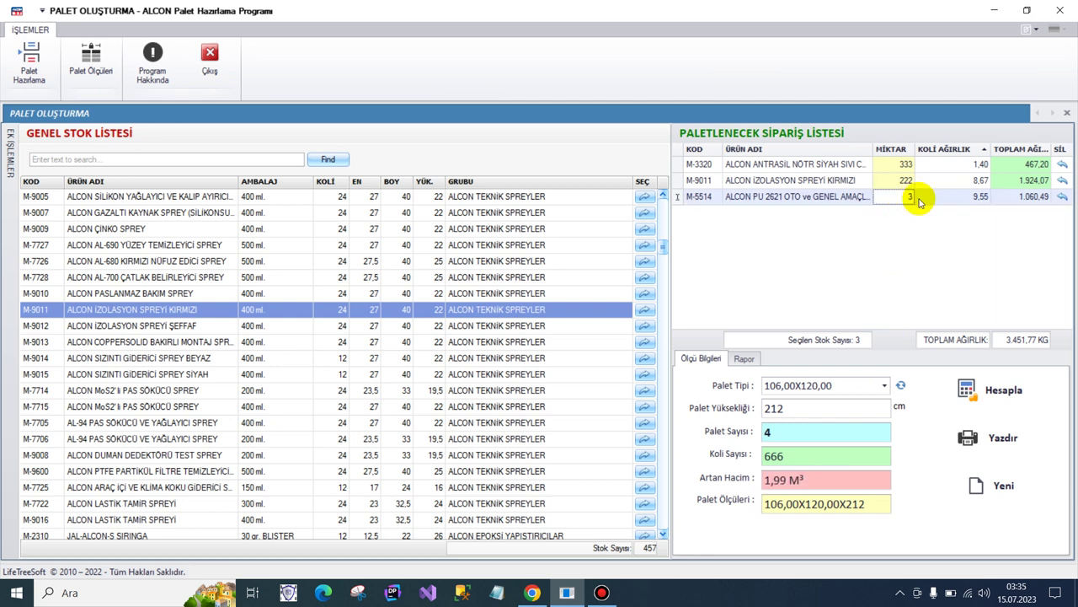
text(340)
click(994, 396)
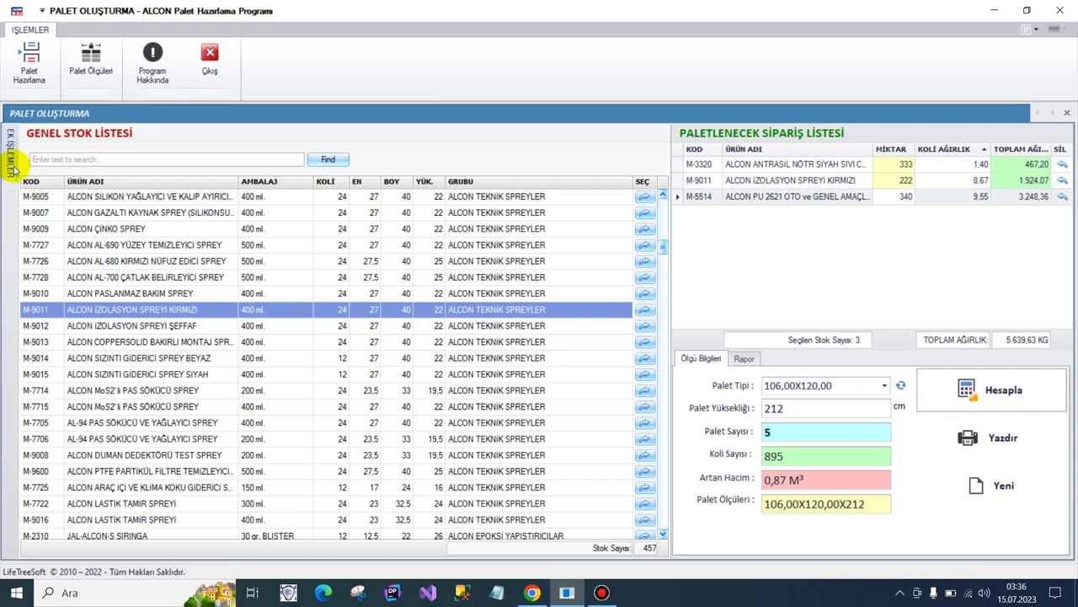
Open the new stock form, try to save it with all fields empty, and cancel the form.
mouse_move(13, 167)
click(128, 250)
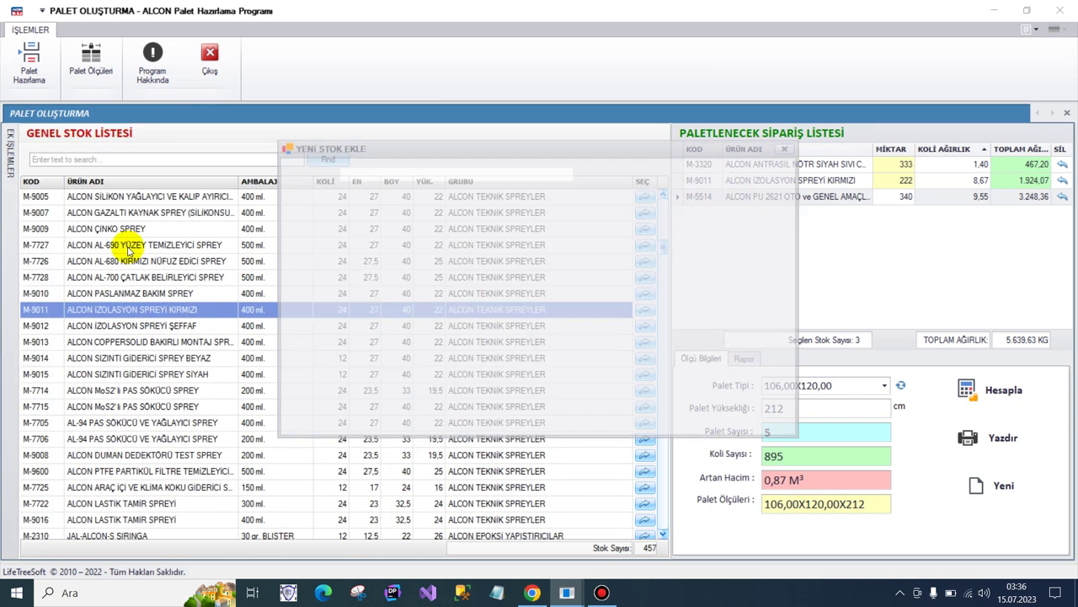
key(Return)
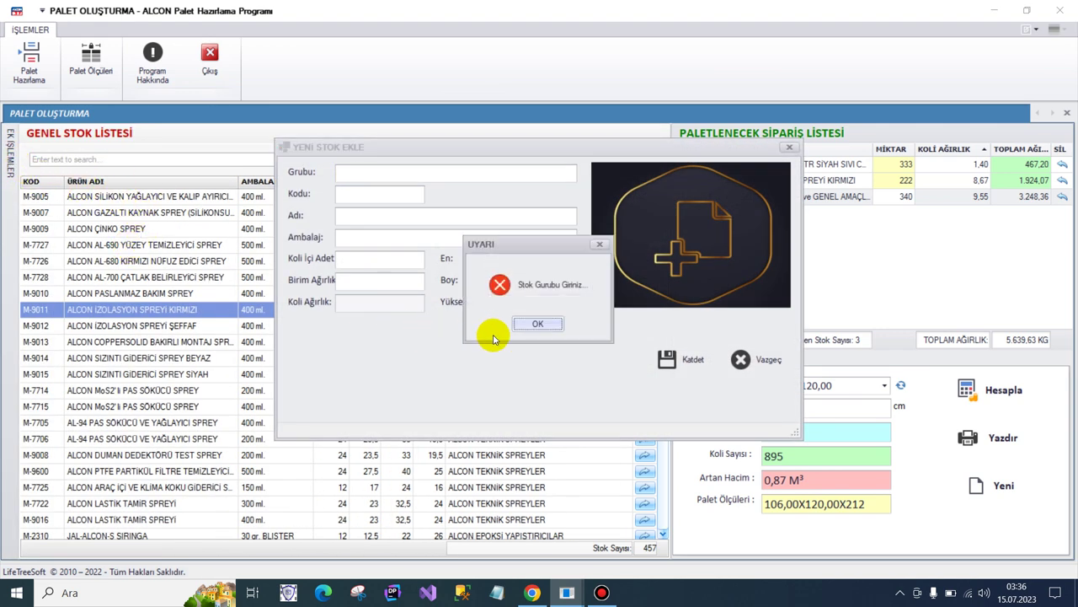
click(539, 324)
click(733, 347)
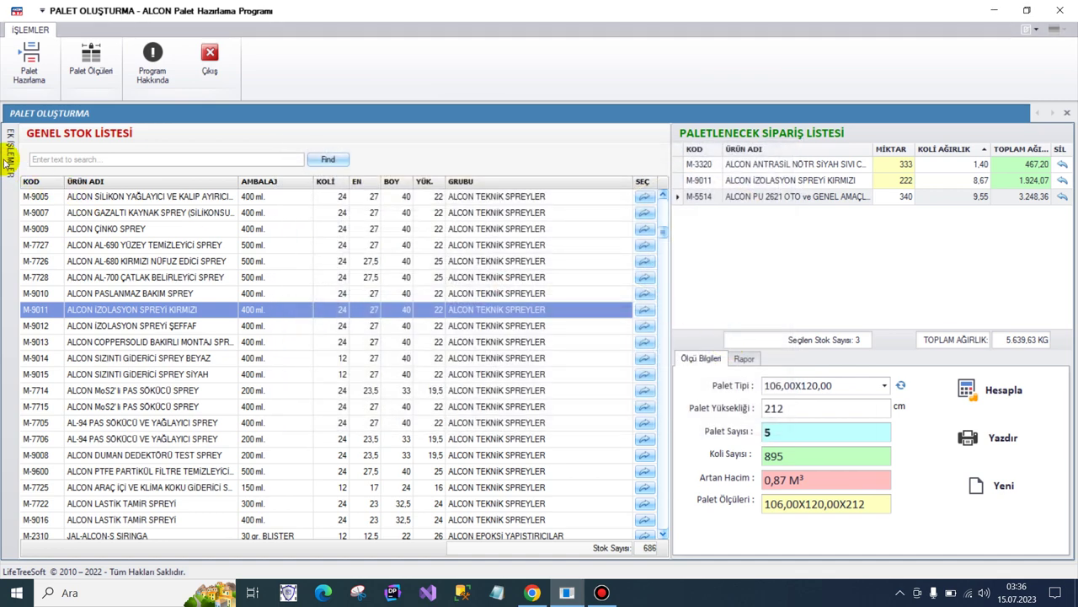
Close the pallet creation page, then view the width, length and tare fields in the pallet size definitions and close the form.
mouse_move(11, 160)
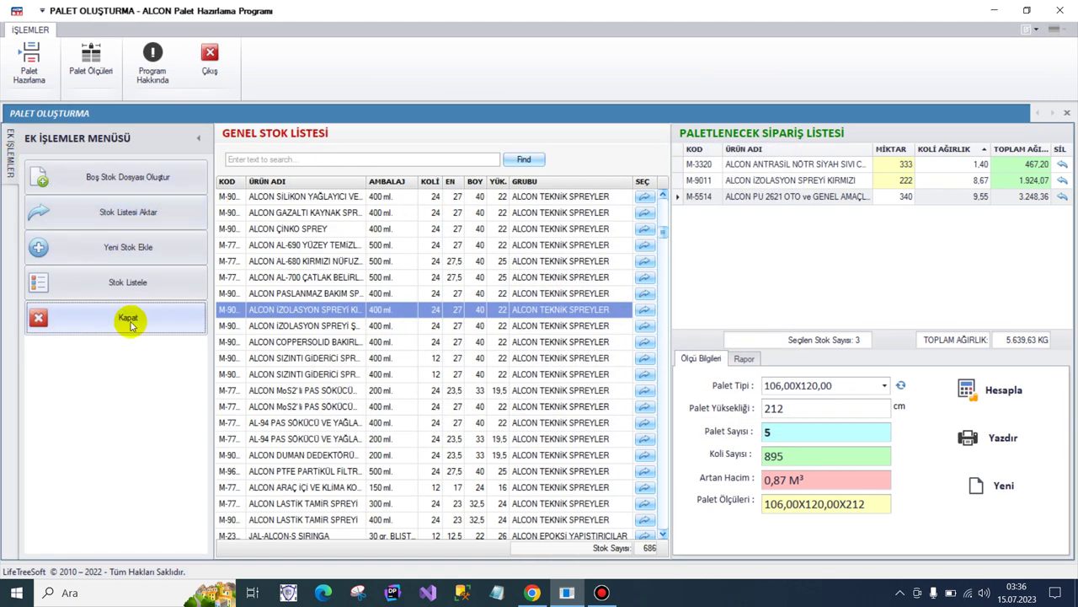
click(128, 319)
click(91, 61)
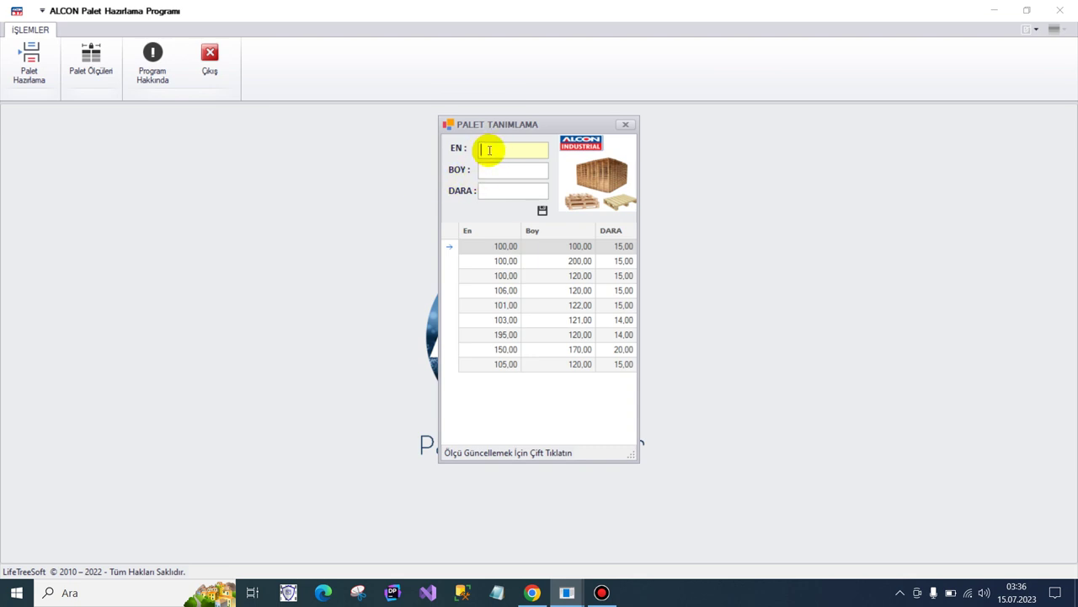
click(496, 192)
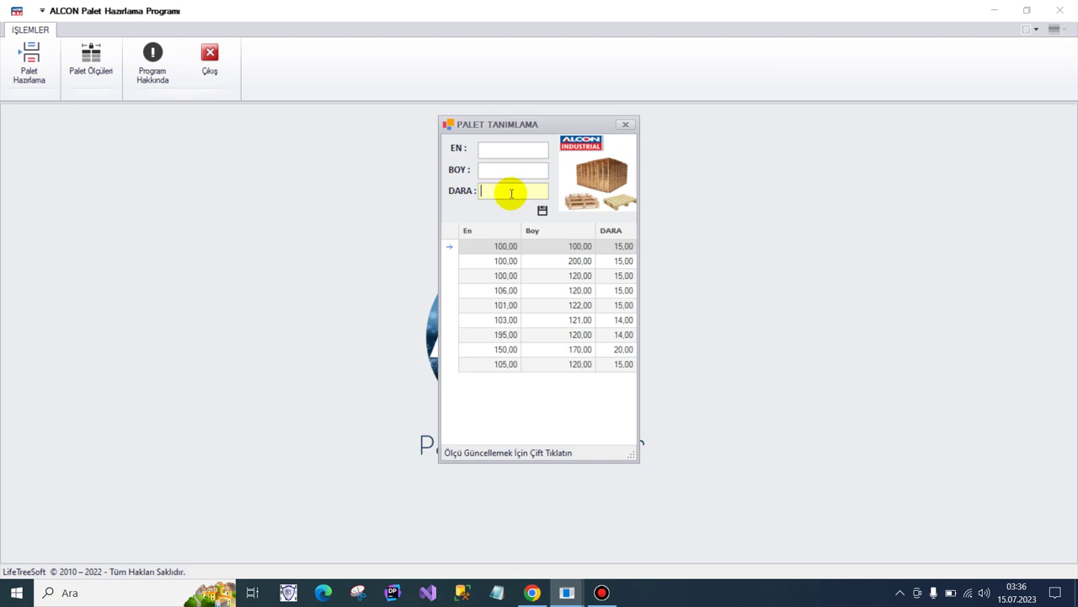
click(625, 123)
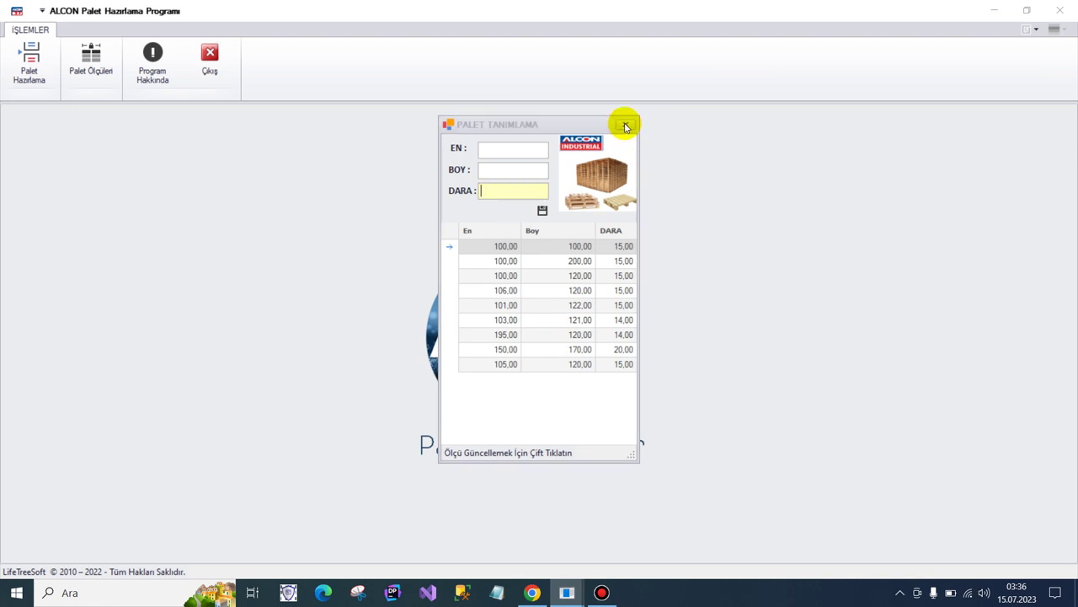
Reopen pallet preparation and add stock items M-5508, M-5504, M-5513, M-5516 and M-7701 to the list of orders for palletizing.
click(31, 68)
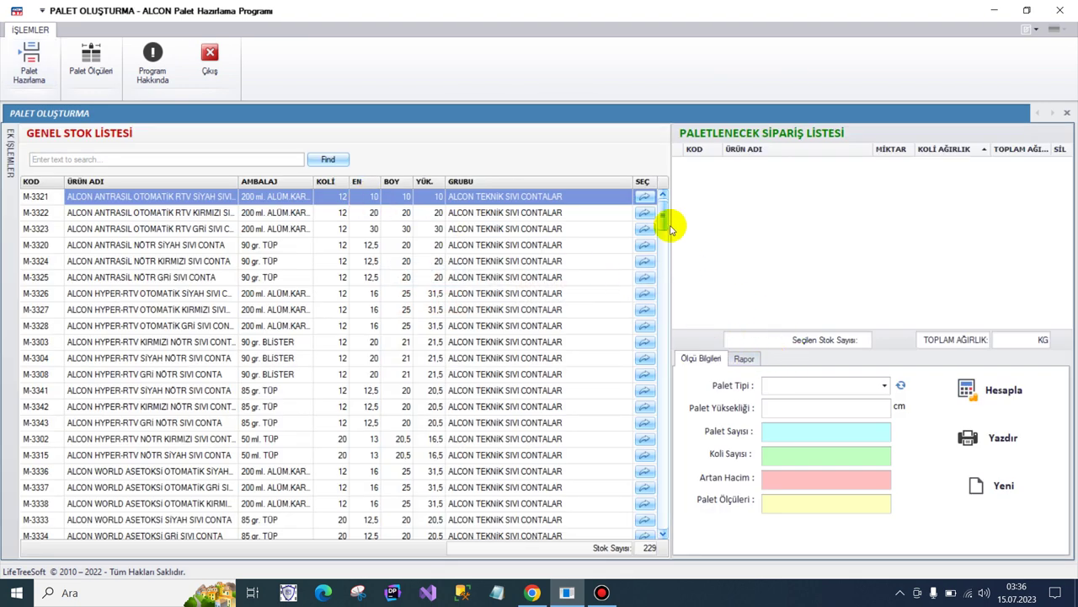
drag(662, 221, 663, 263)
click(644, 374)
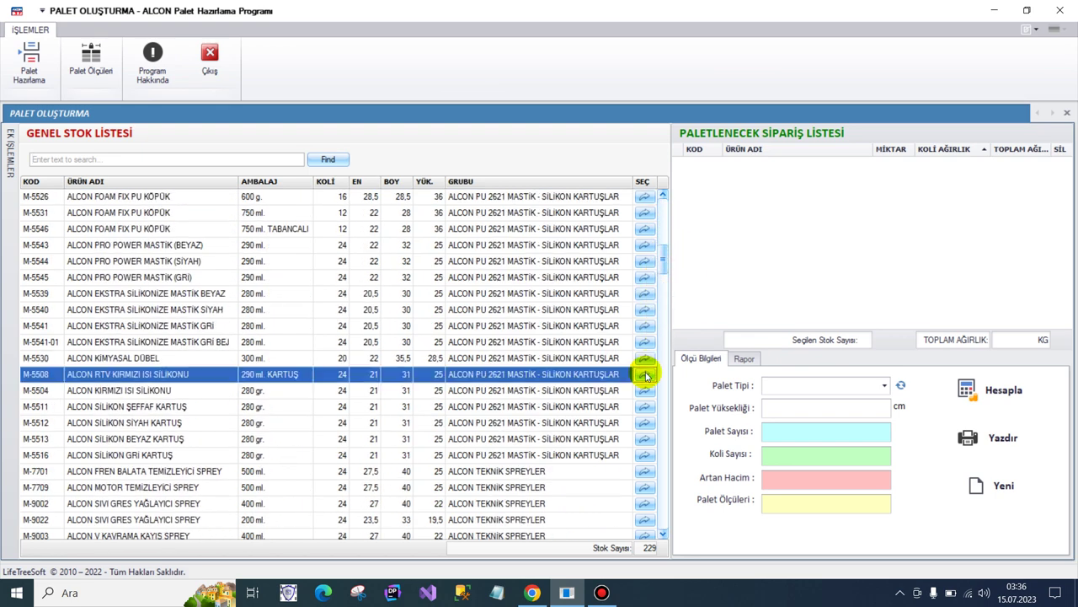
click(644, 390)
click(646, 422)
click(645, 438)
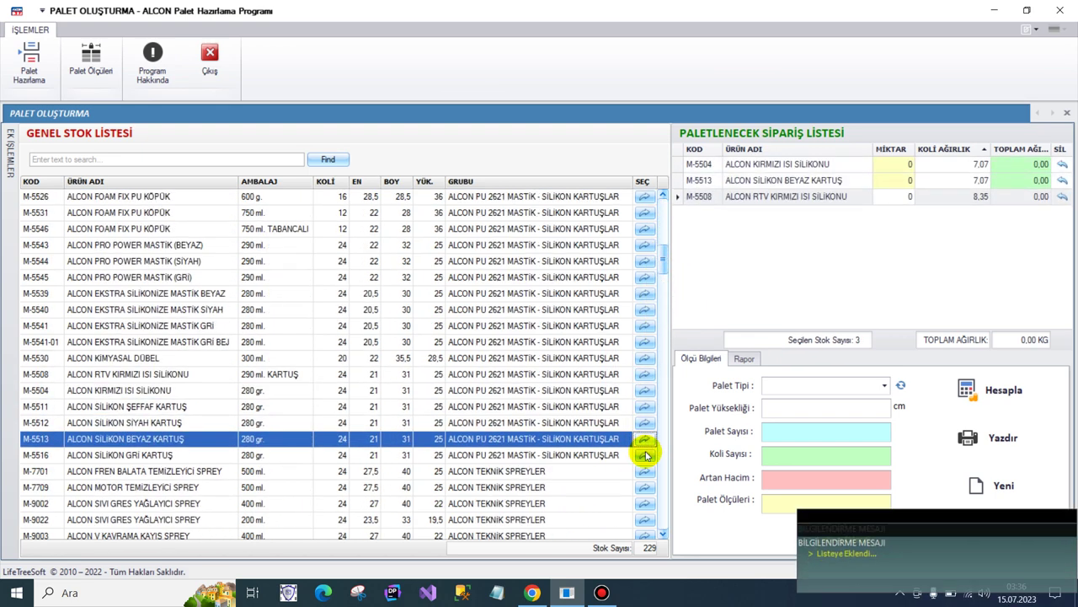
click(646, 455)
click(646, 471)
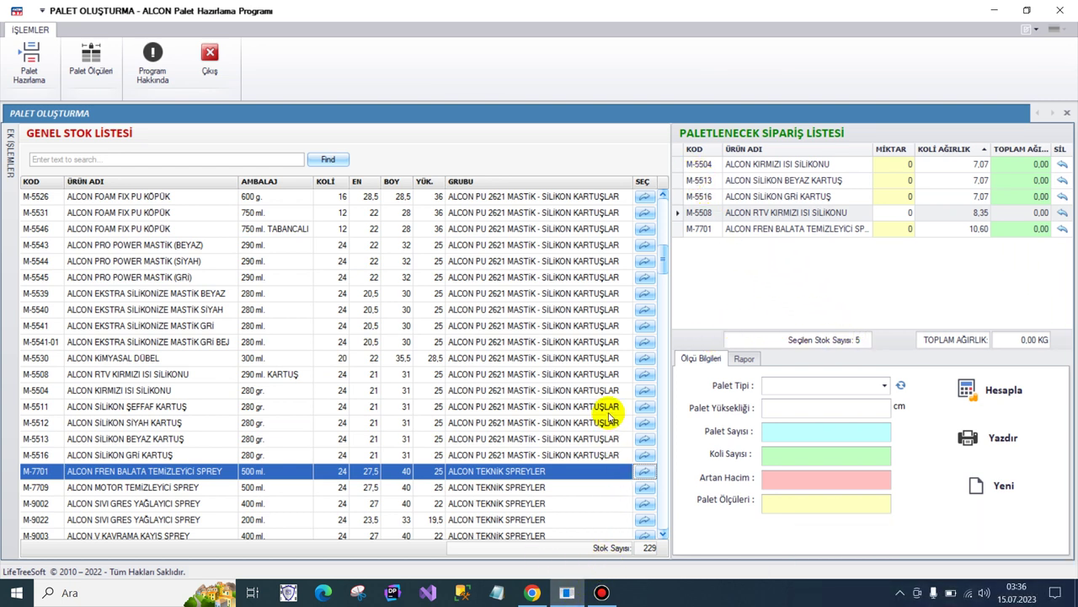
click(601, 593)
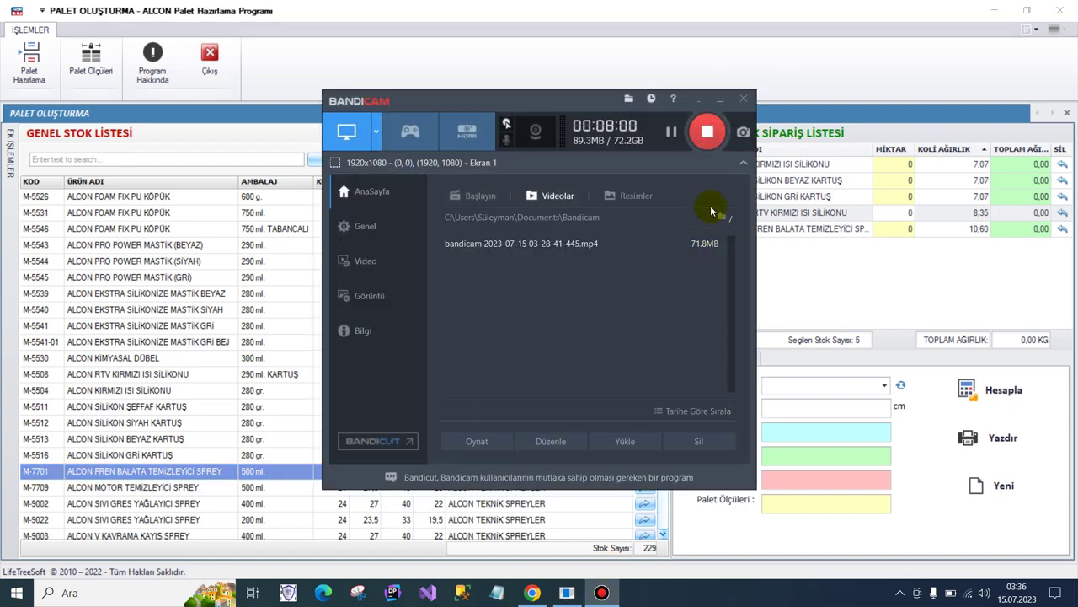